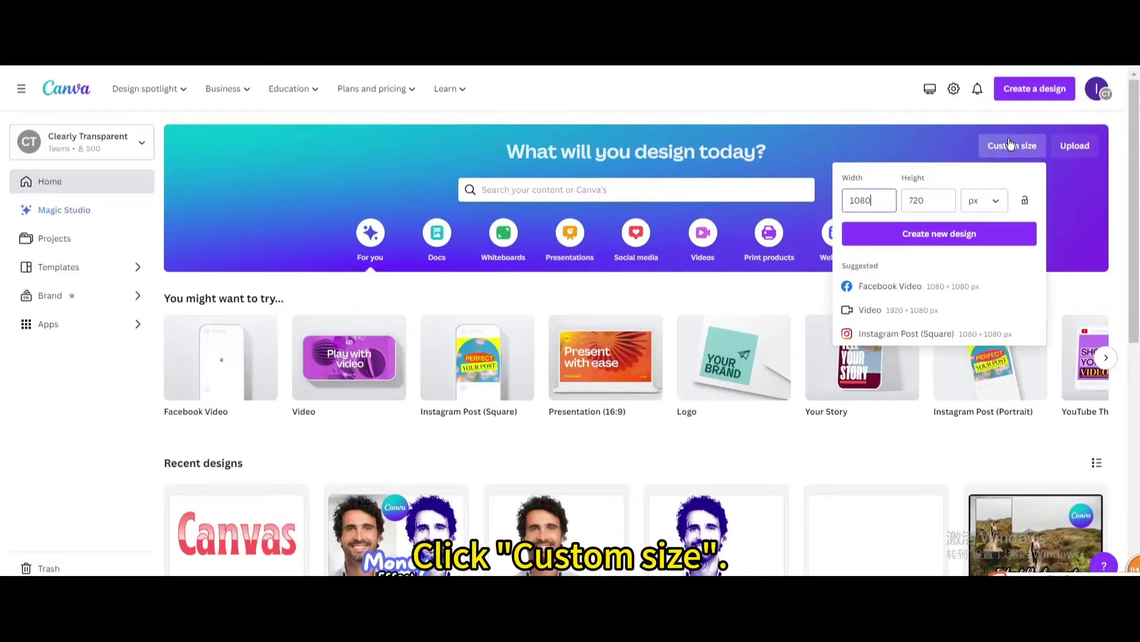
Step: Create a blank custom-size design 1080 px wide by 720 px high
{"action": "left_click", "coordinate": [928, 201]}
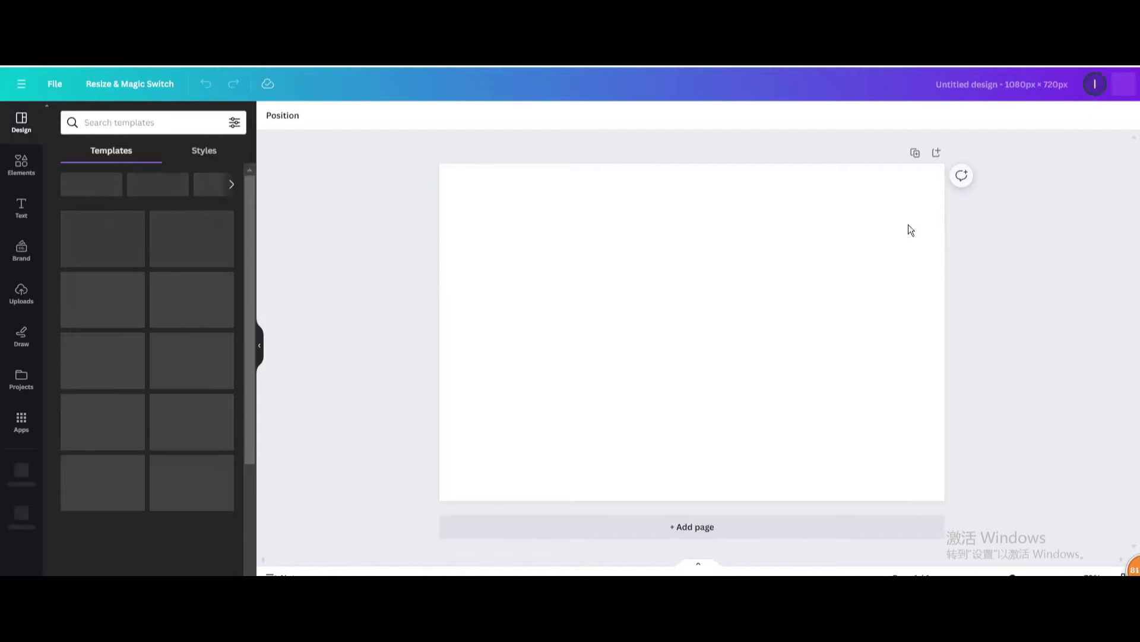
Step: Add a heading reading 'Canvas' and set it in Brice BoldCondensed
{"action": "left_click", "coordinate": [24, 208]}
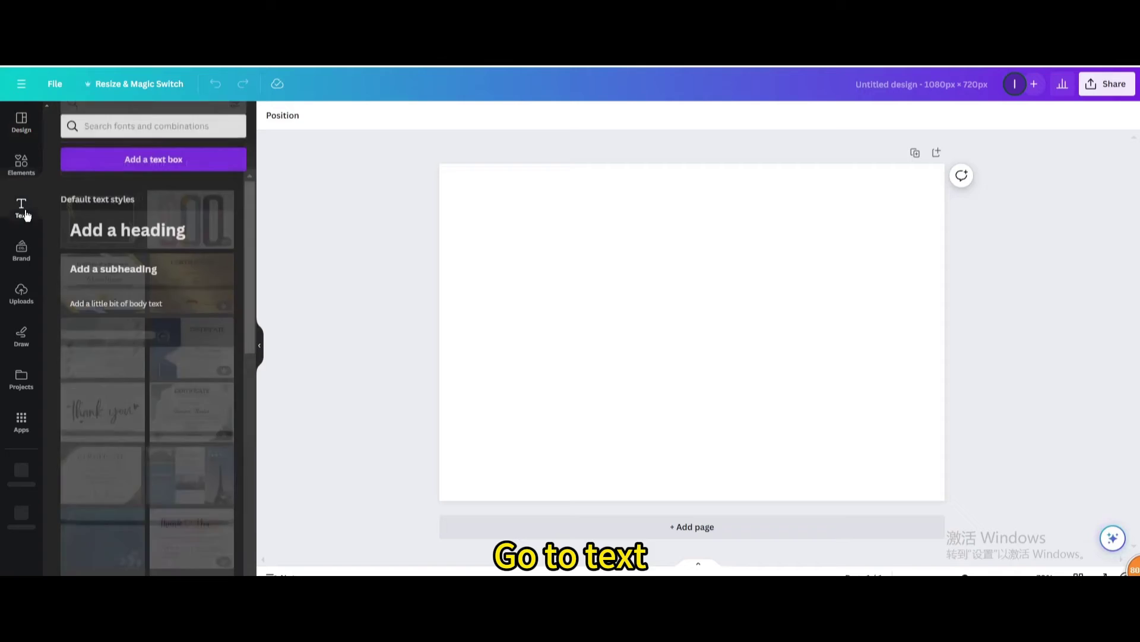
{"action": "left_click", "coordinate": [102, 230]}
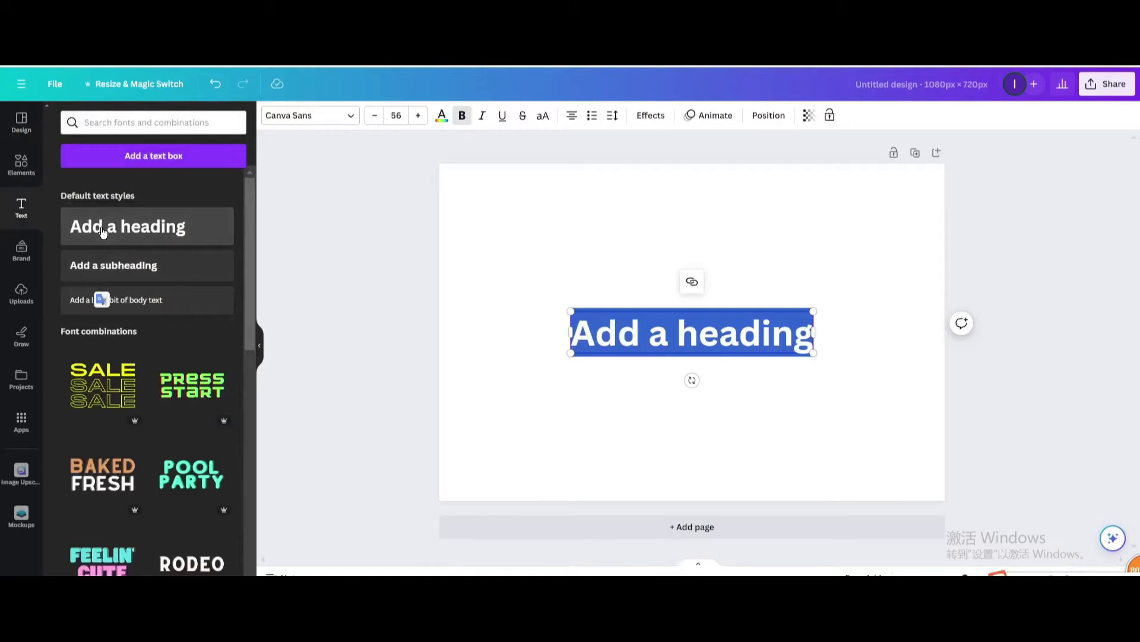
{"action": "type", "text": "Can"}
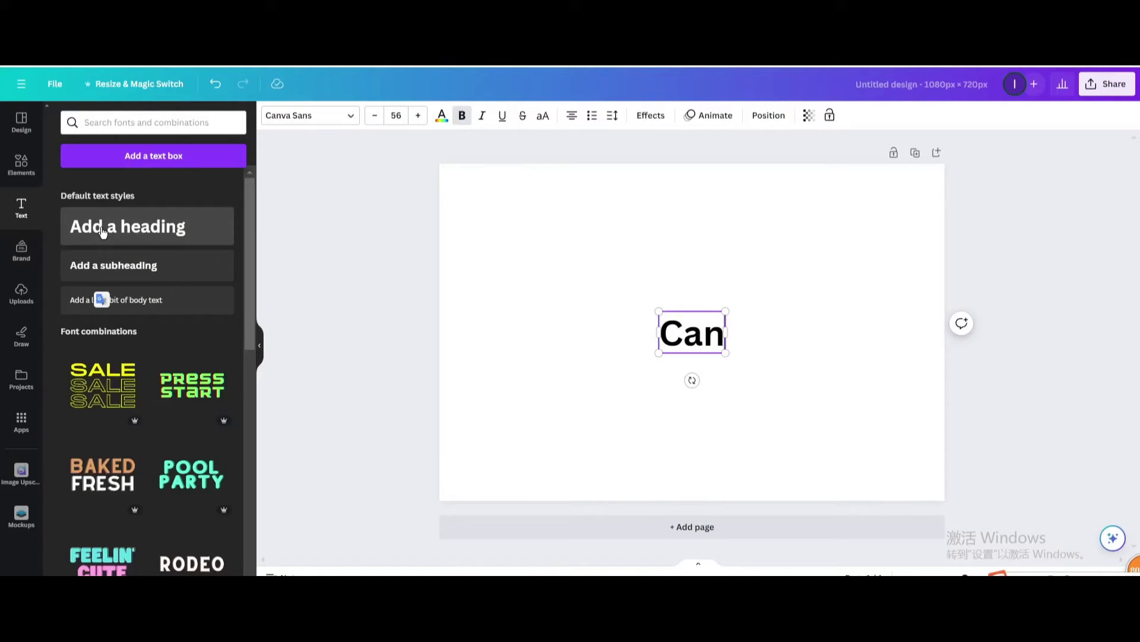
{"action": "type", "text": "vas"}
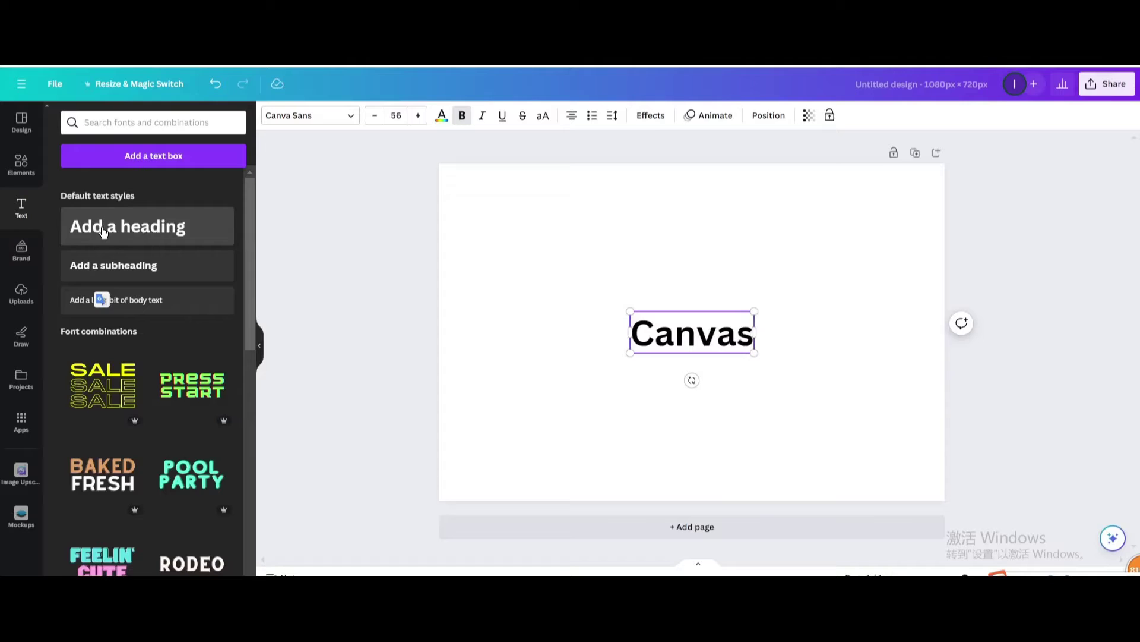
{"action": "left_click", "coordinate": [529, 253]}
{"action": "left_click", "coordinate": [667, 323]}
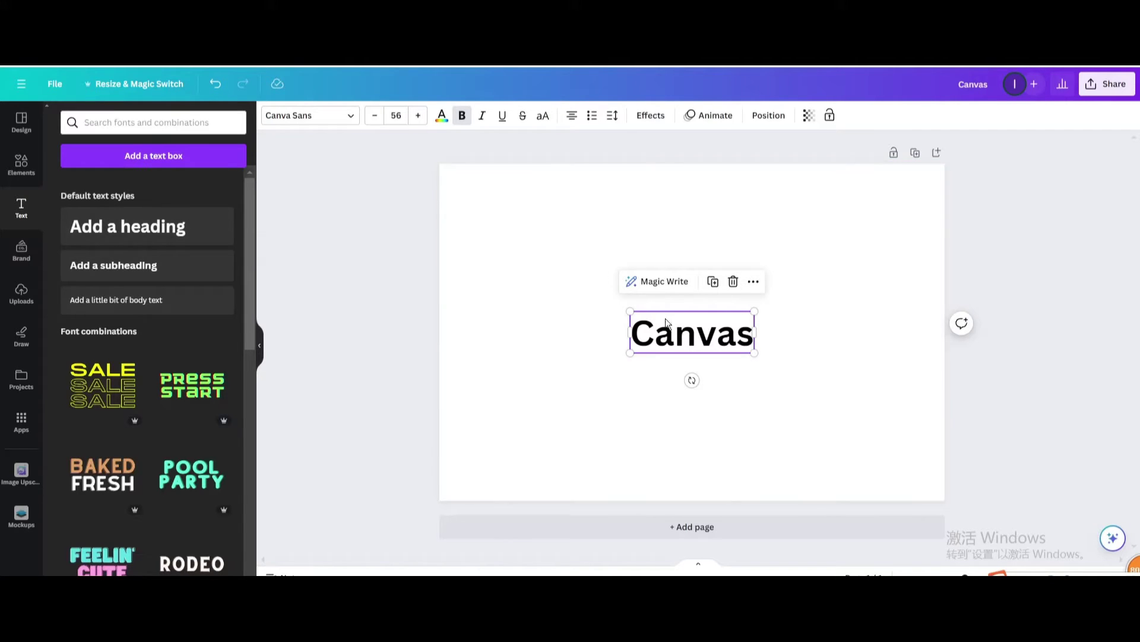
{"action": "left_click", "coordinate": [346, 116]}
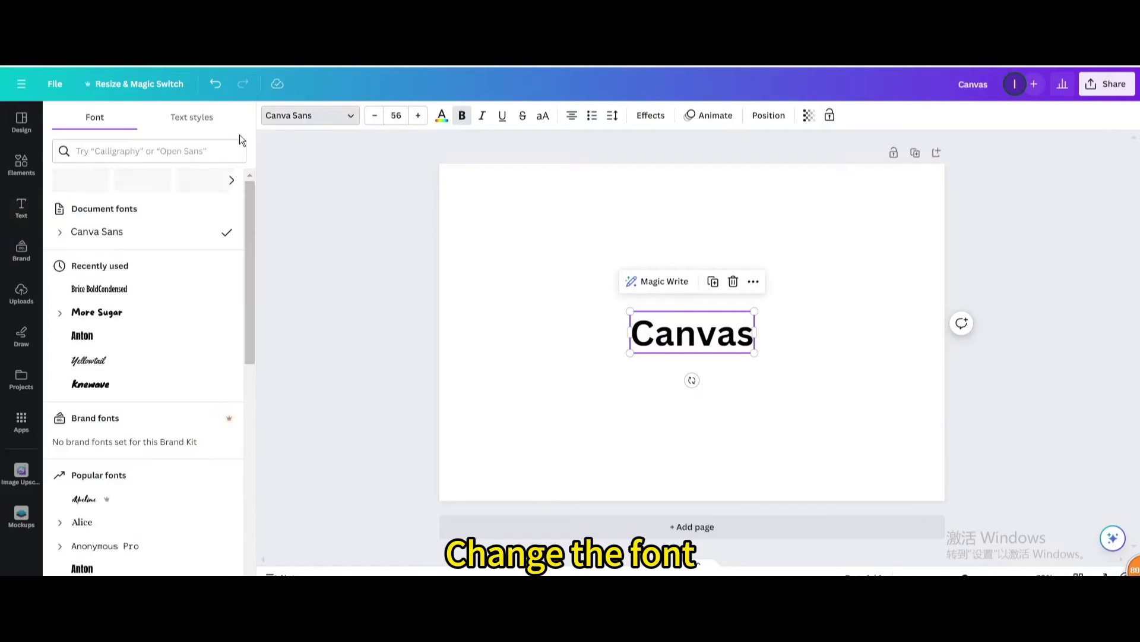
{"action": "left_click", "coordinate": [110, 291]}
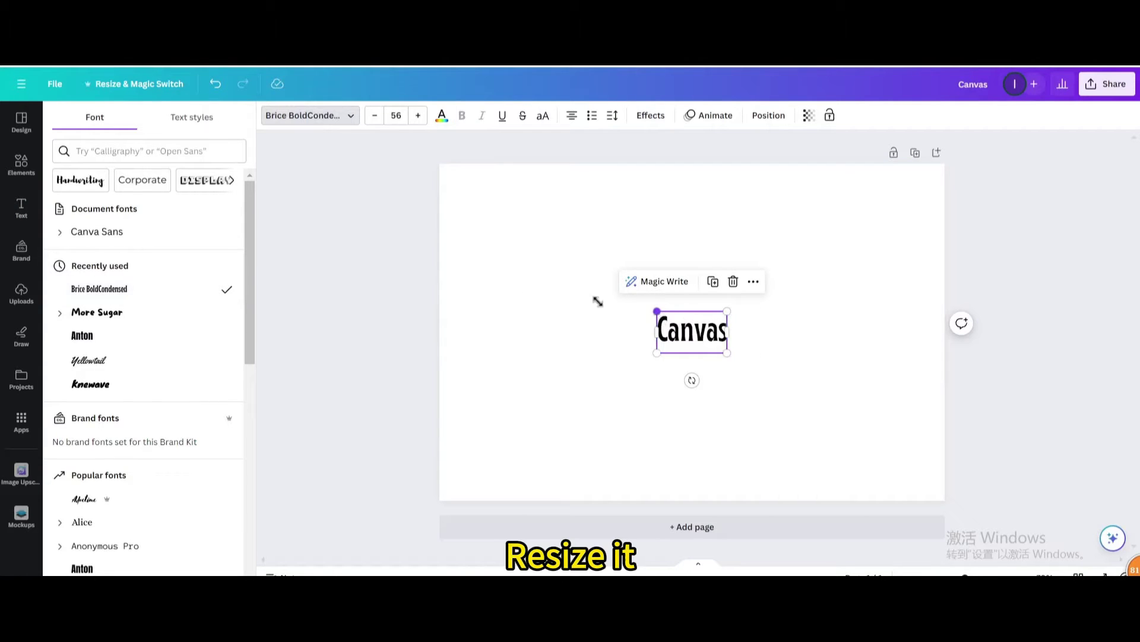
Step: Enlarge the Canvas heading to size 341, centre it, and colour it coral red
{"action": "left_click_drag", "start_coordinate": [598, 302], "coordinate": [462, 256]}
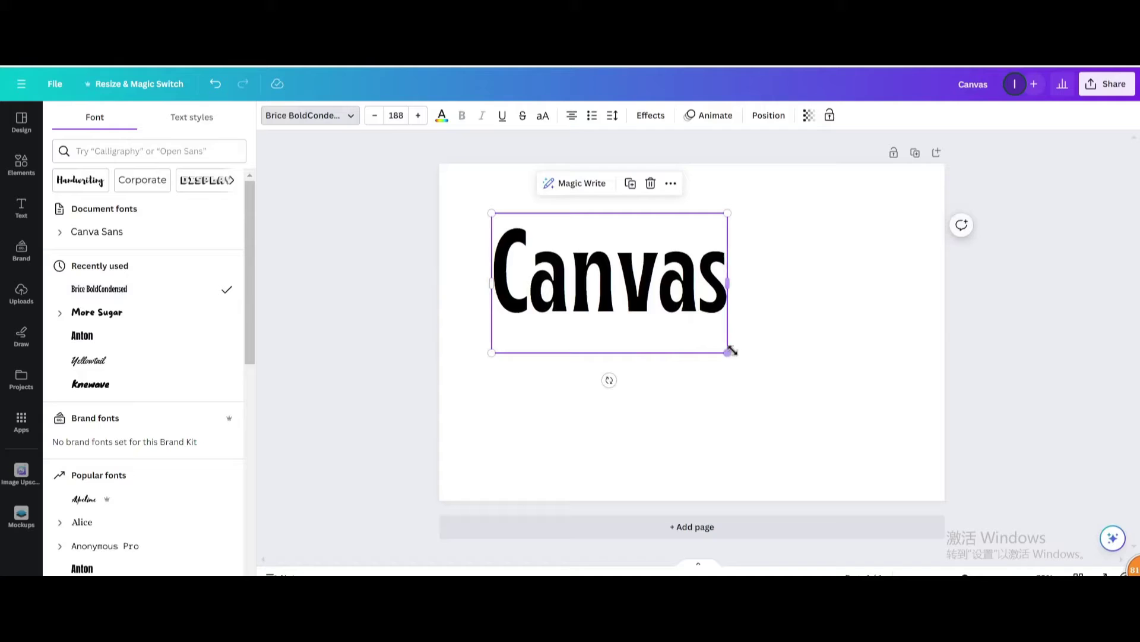
{"action": "left_click_drag", "start_coordinate": [732, 350], "coordinate": [922, 459]}
{"action": "left_click_drag", "start_coordinate": [725, 351], "coordinate": [718, 342]}
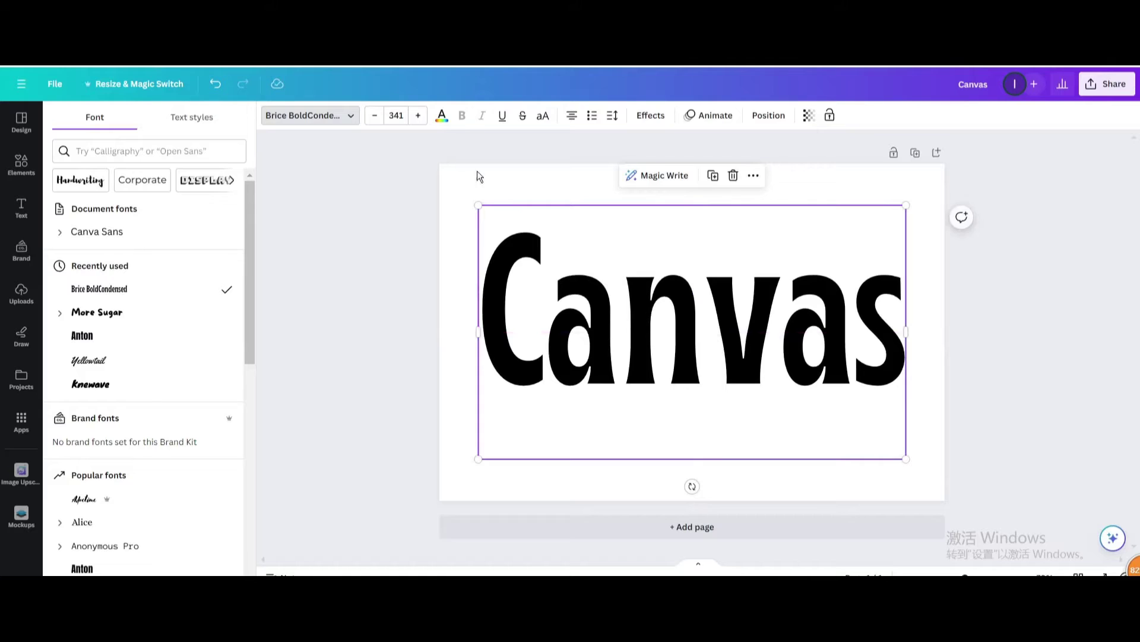
{"action": "left_click", "coordinate": [441, 115]}
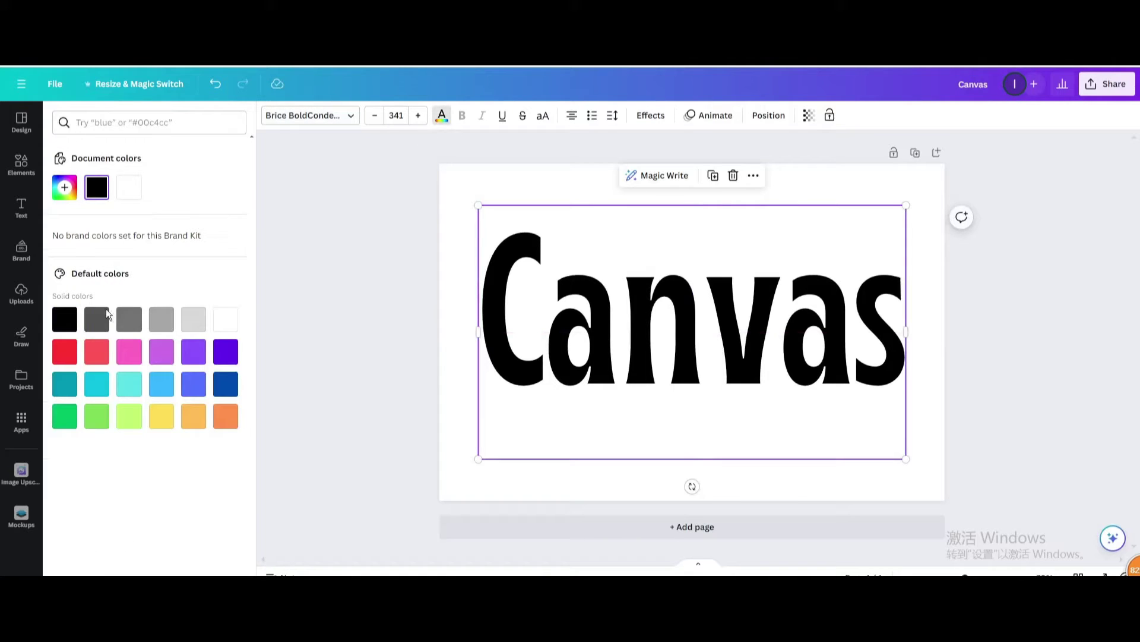
{"action": "left_click", "coordinate": [97, 358]}
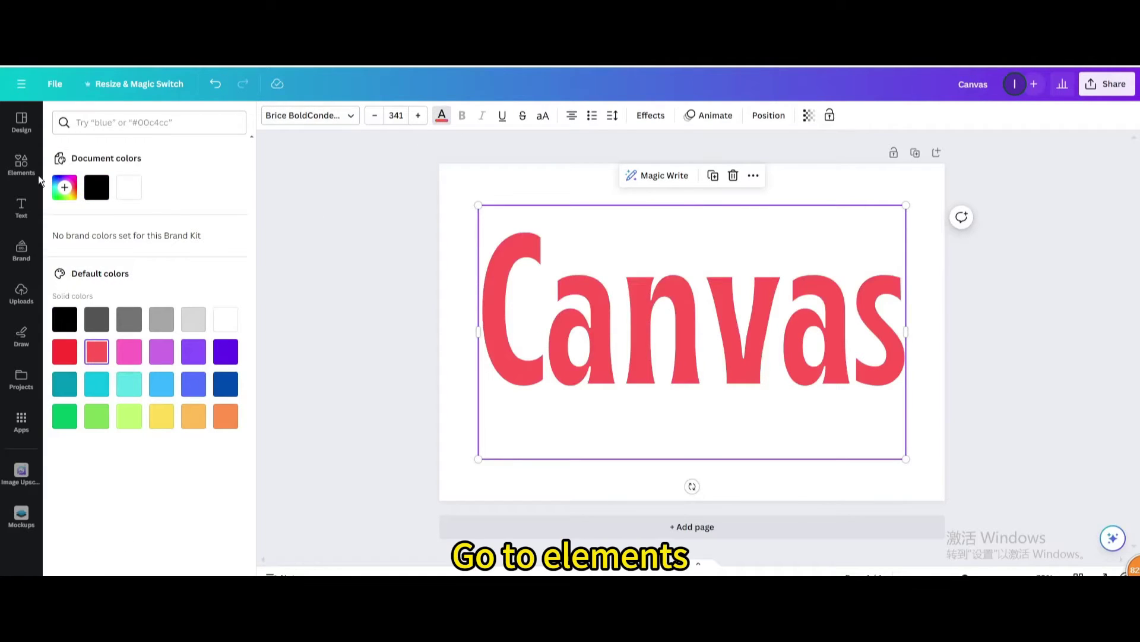
Step: Add the white gradient graphic from the 'gradient' search over the text's top half
{"action": "left_click", "coordinate": [21, 172]}
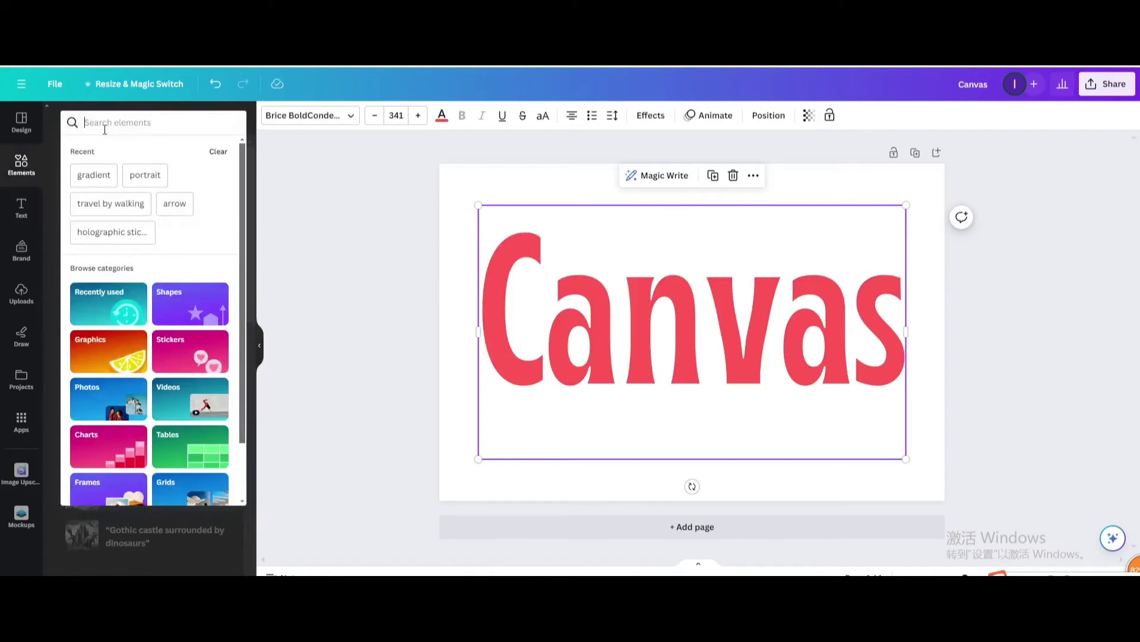
{"action": "left_click", "coordinate": [93, 176]}
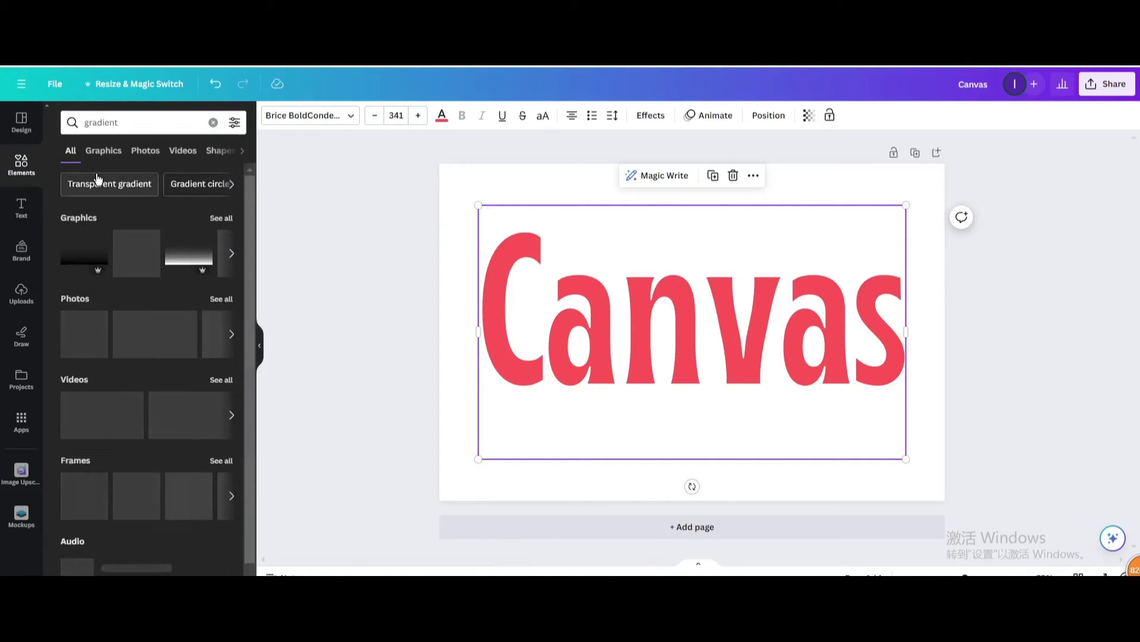
{"action": "left_click", "coordinate": [104, 152]}
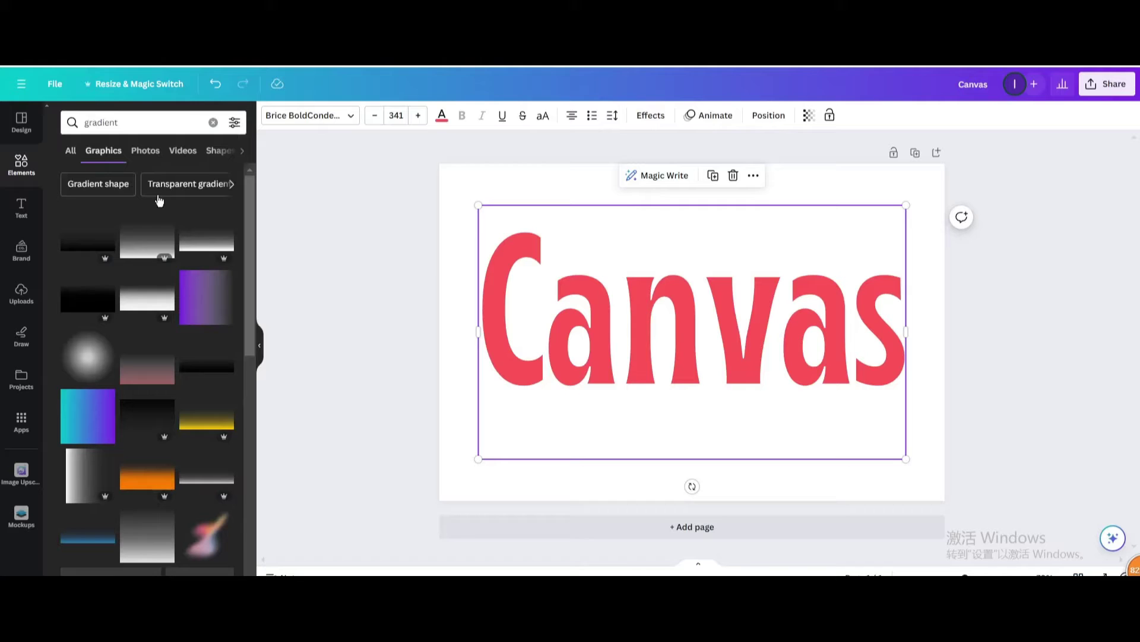
{"action": "left_click", "coordinate": [207, 242]}
{"action": "left_click_drag", "start_coordinate": [609, 283], "coordinate": [618, 203]}
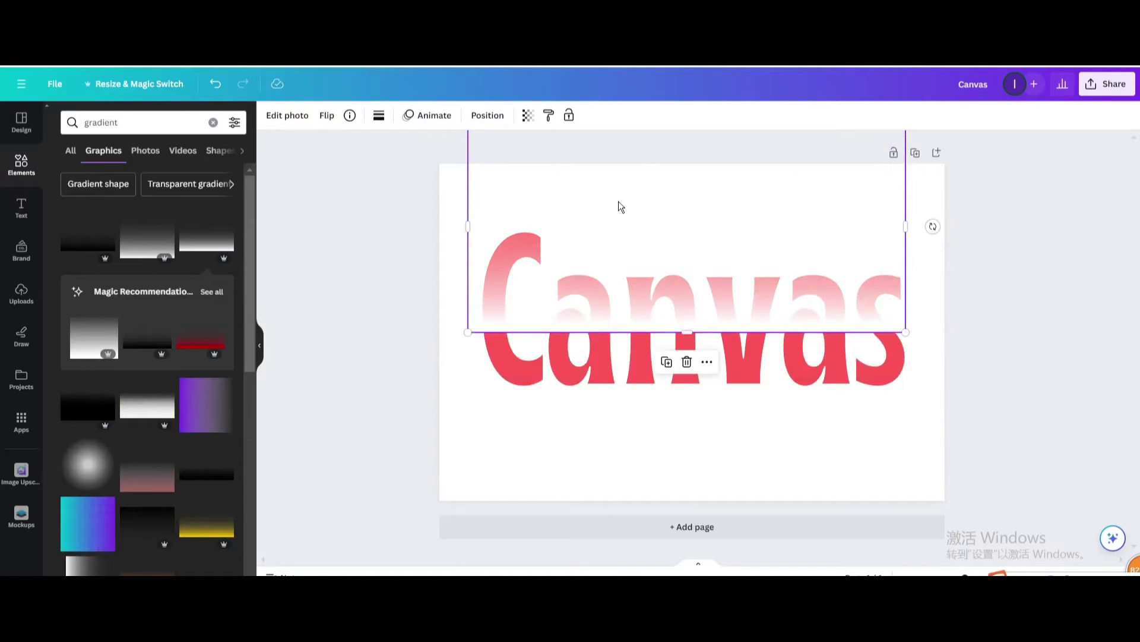
Step: Set the gradient's transparency to 80, then reselect the Canvas text beneath it
{"action": "left_click", "coordinate": [531, 121]}
{"action": "left_click", "coordinate": [517, 147]}
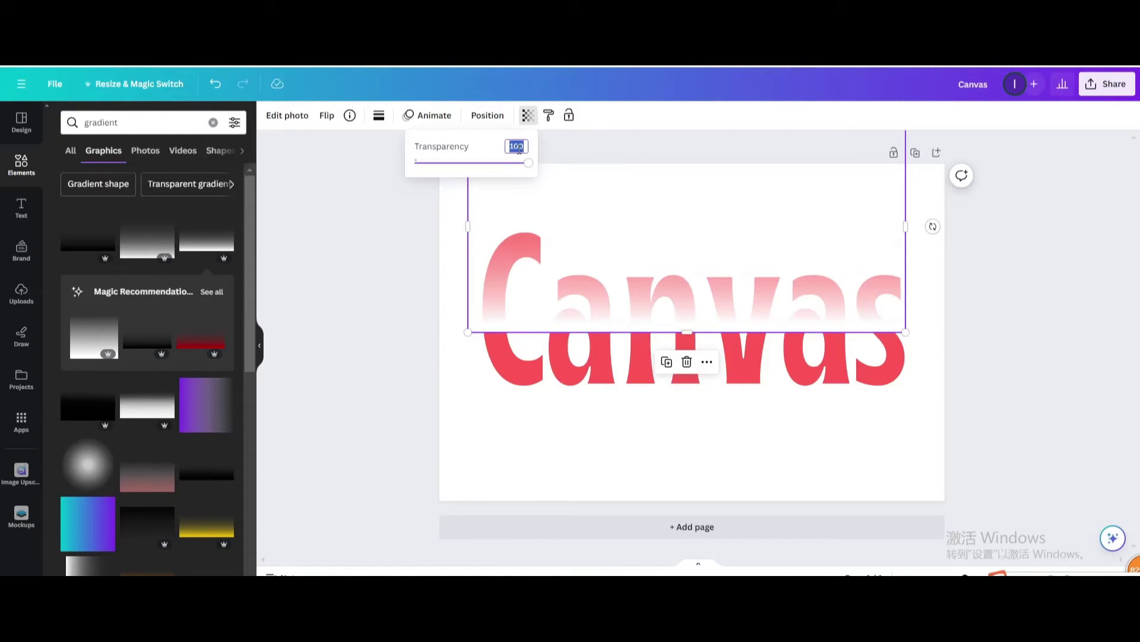
{"action": "type", "text": "80"}
{"action": "key", "text": "Return"}
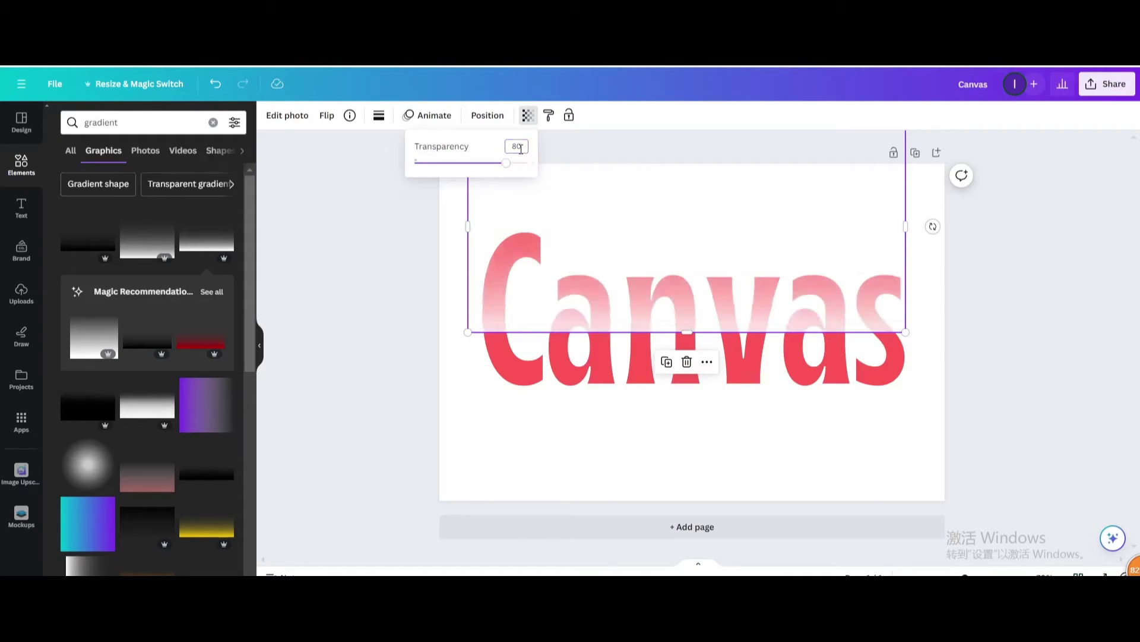
{"action": "left_click", "coordinate": [614, 232]}
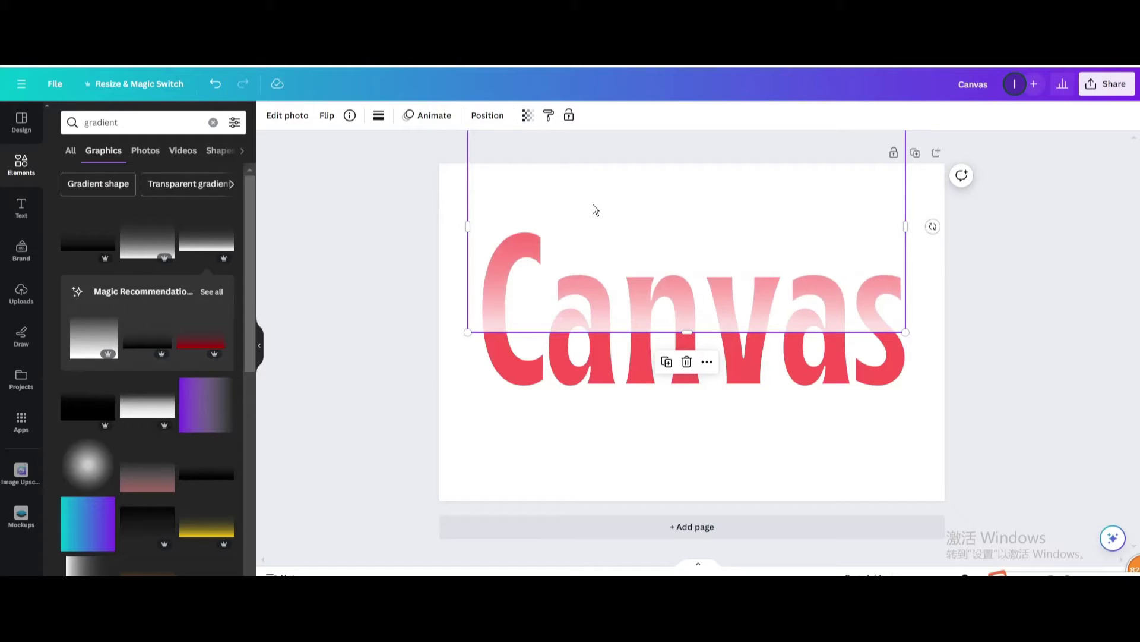
{"action": "left_click", "coordinate": [551, 365]}
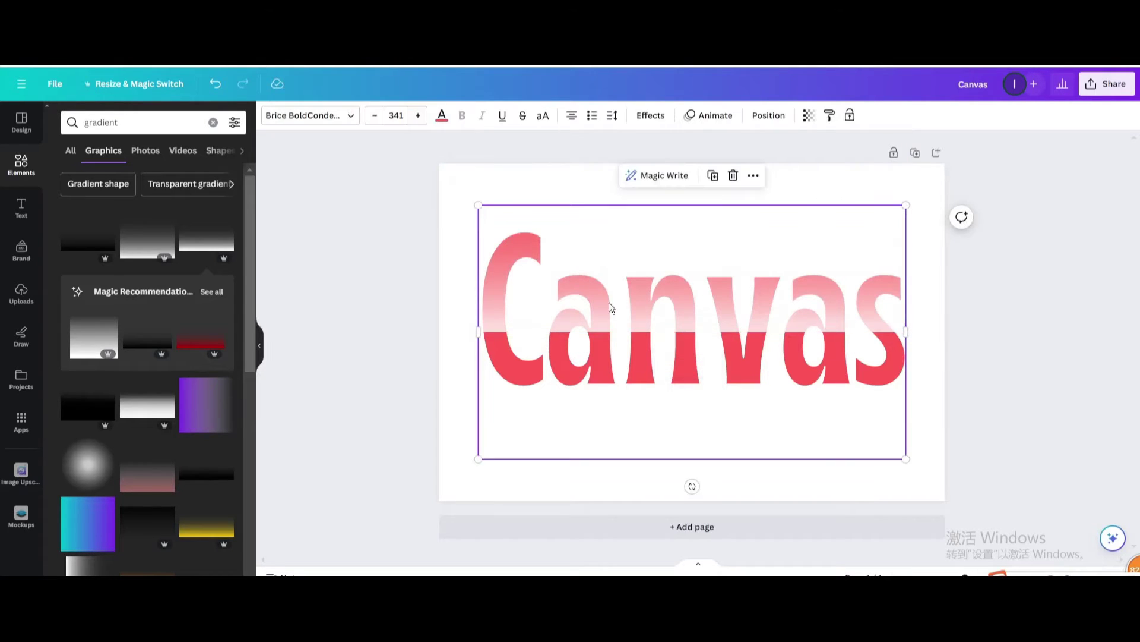
Step: Duplicate the Canvas text over the original and give the copy a Hollow effect at thickness 10
{"action": "left_click", "coordinate": [713, 175]}
{"action": "mouse_move", "coordinate": [683, 345]}
{"action": "left_mouse_down"}
{"action": "mouse_move", "coordinate": [675, 331]}
{"action": "mouse_move", "coordinate": [675, 340]}
{"action": "left_mouse_up"}
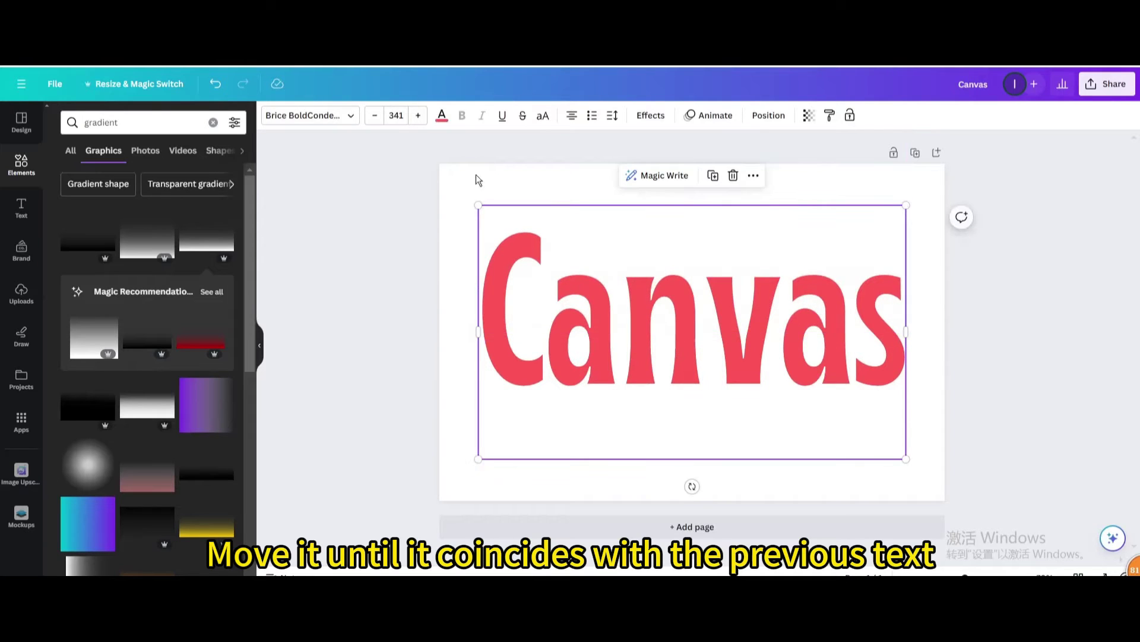
{"action": "left_click", "coordinate": [652, 116]}
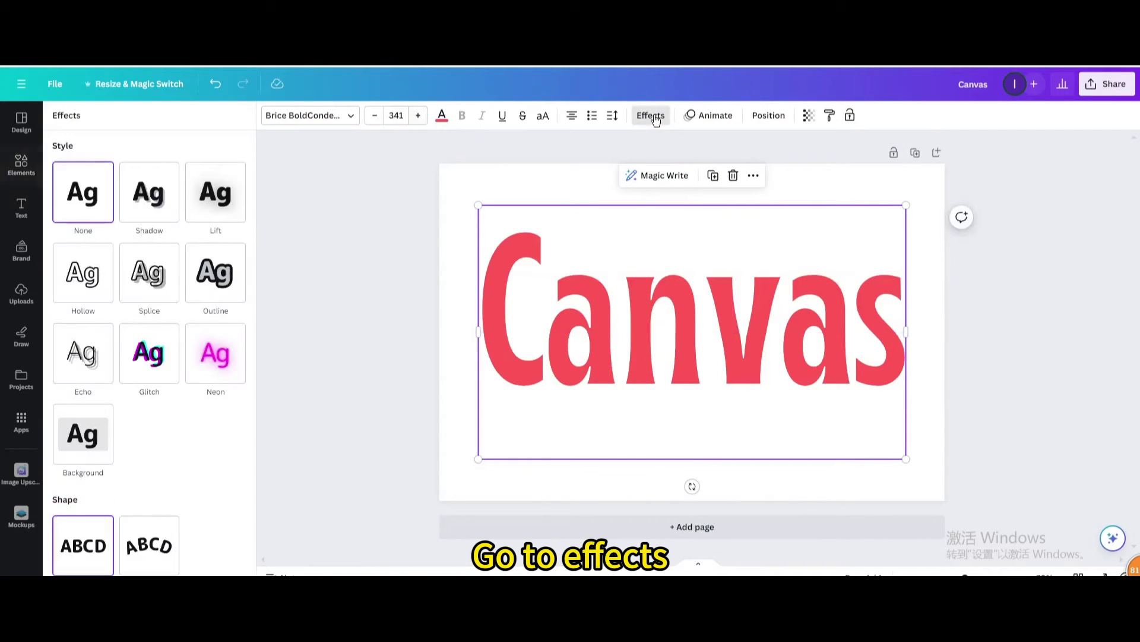
{"action": "left_click", "coordinate": [86, 284]}
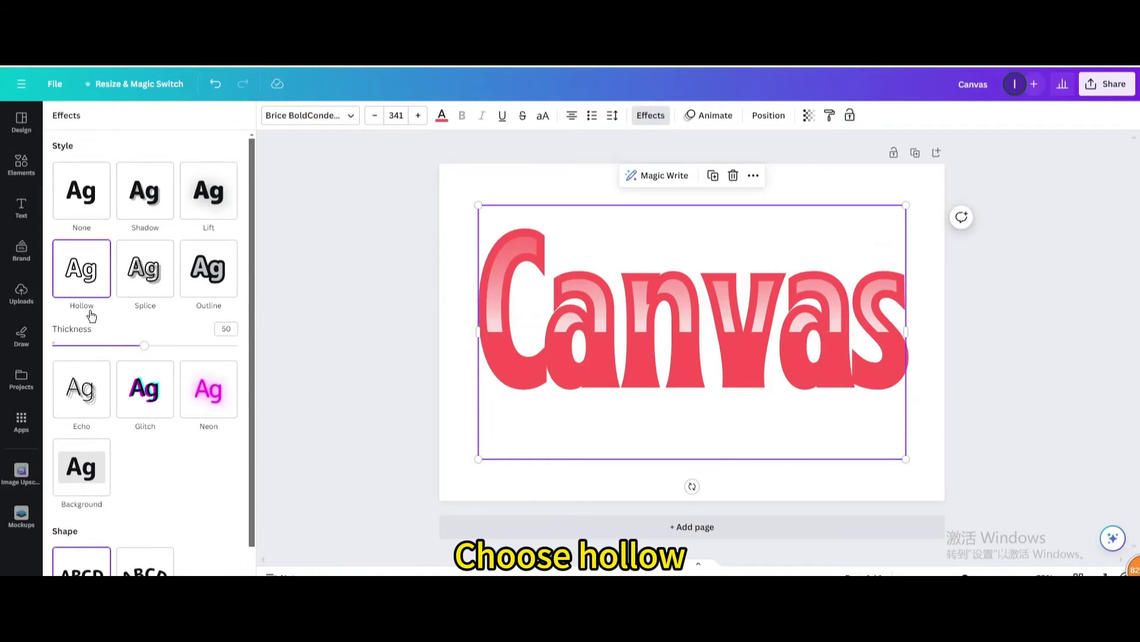
{"action": "left_click_drag", "start_coordinate": [144, 346], "coordinate": [70, 355]}
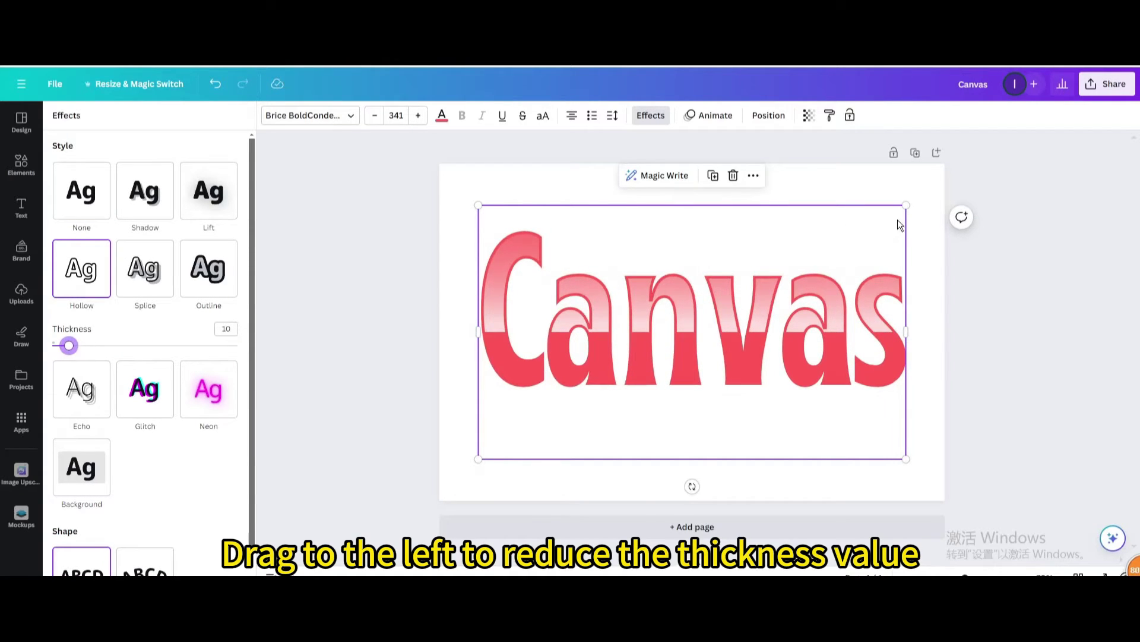
Step: Export the Canvas design as PNG, drag that file into Uploads, and add a blank page 2
{"action": "left_click", "coordinate": [1109, 90]}
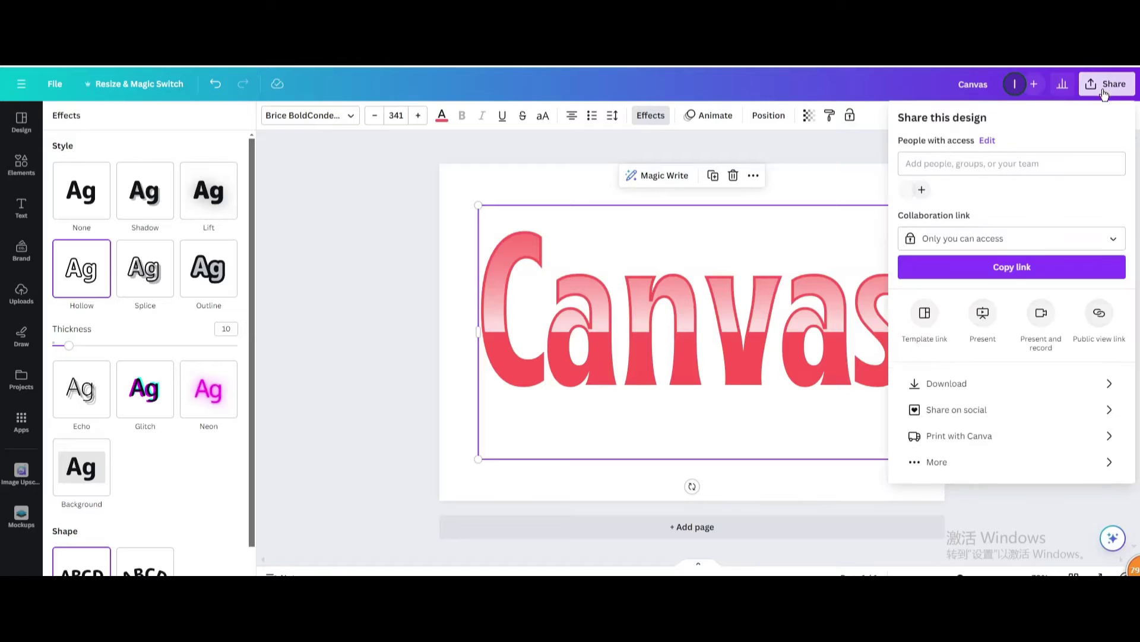
{"action": "left_click", "coordinate": [974, 394]}
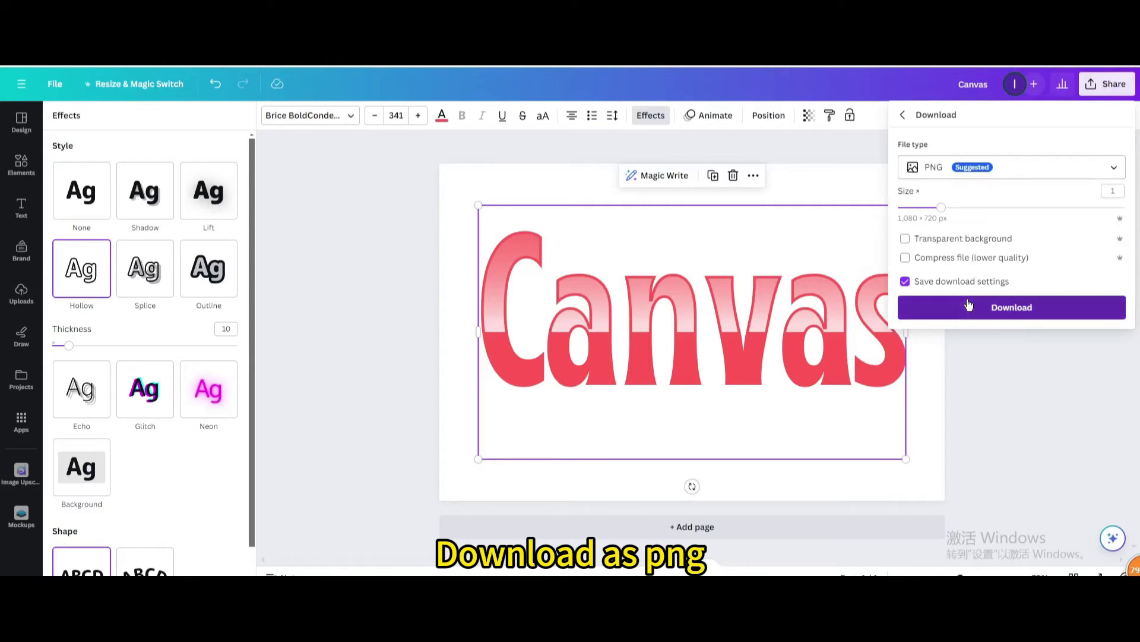
{"action": "left_click", "coordinate": [986, 308]}
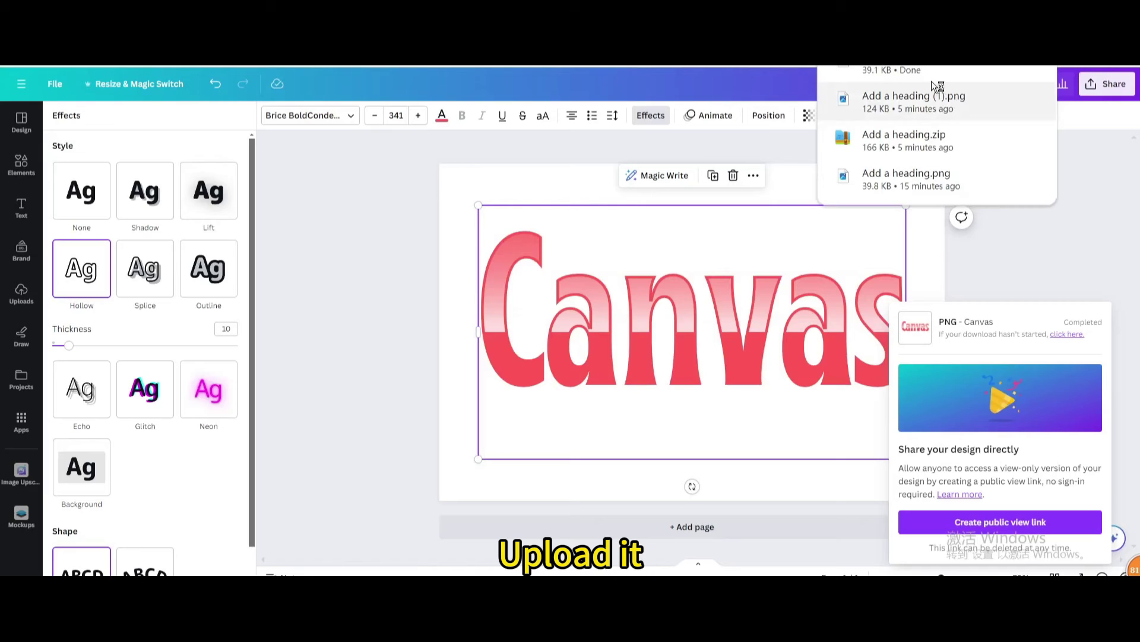
{"action": "left_click_drag", "start_coordinate": [879, 71], "coordinate": [190, 304]}
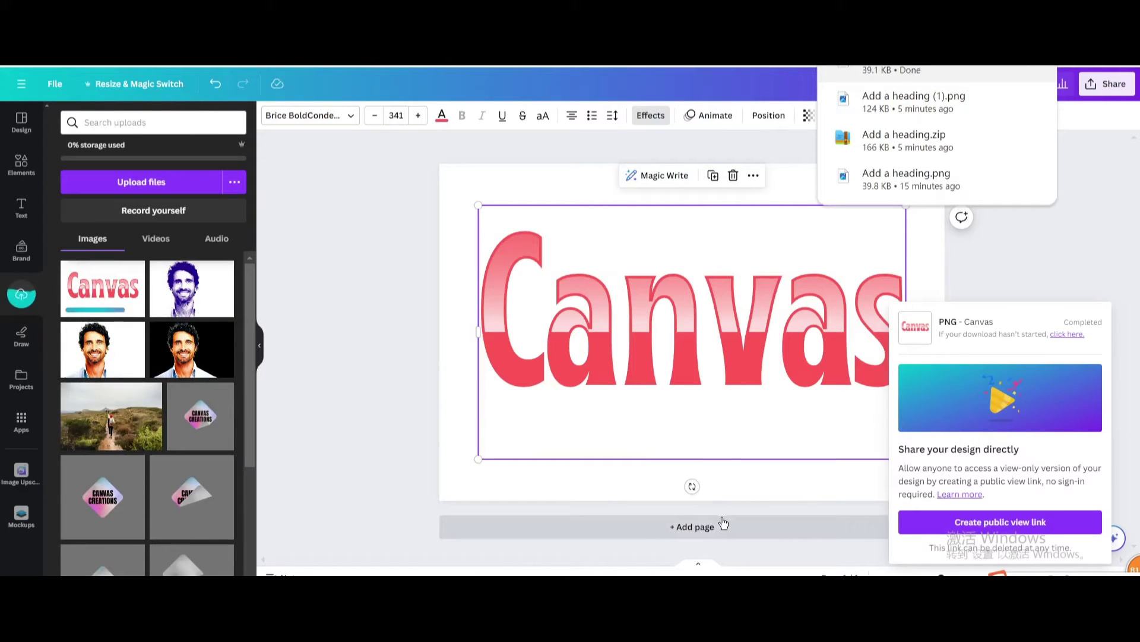
{"action": "left_click", "coordinate": [706, 526]}
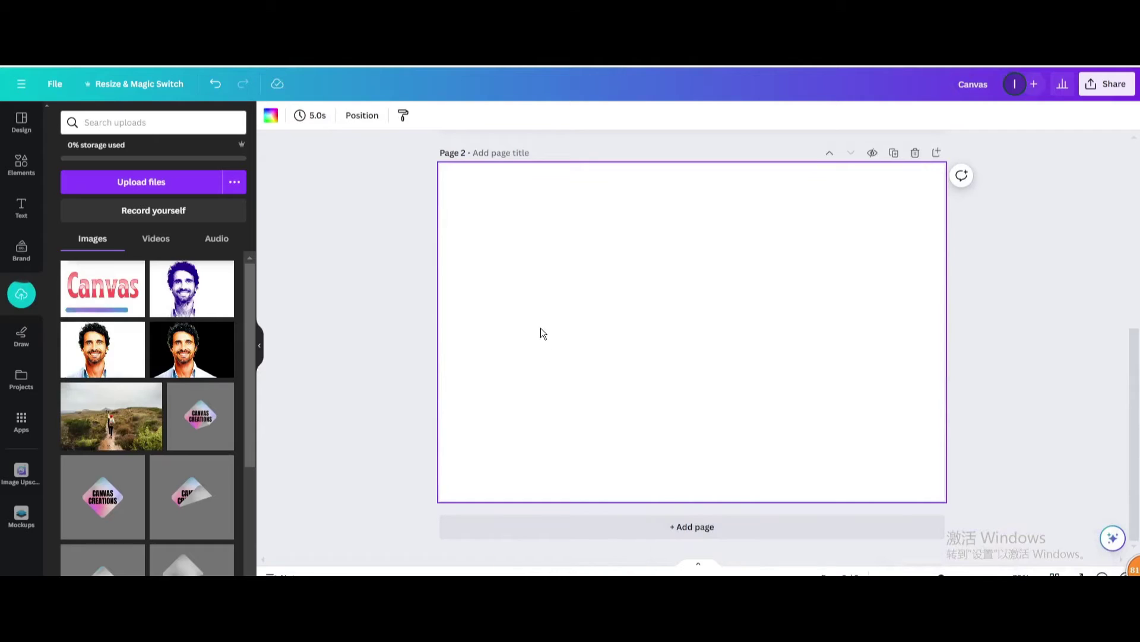
Step: Give page 2 a red background and place the uploaded Canvas PNG, enlarged to fill the page
{"action": "left_click", "coordinate": [271, 116]}
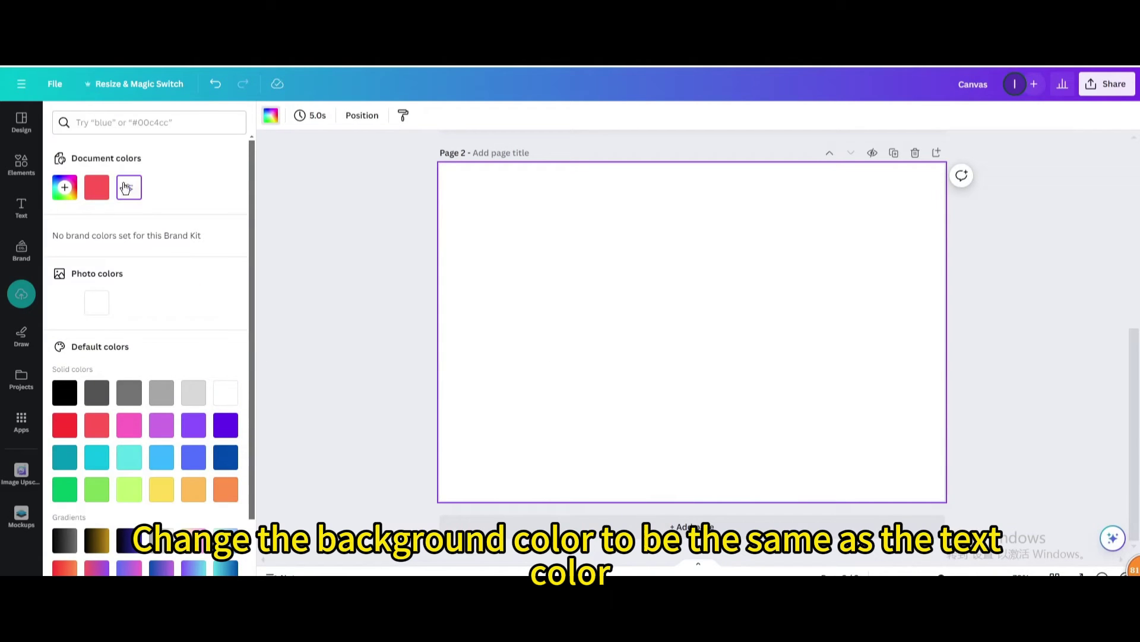
{"action": "left_click", "coordinate": [98, 189]}
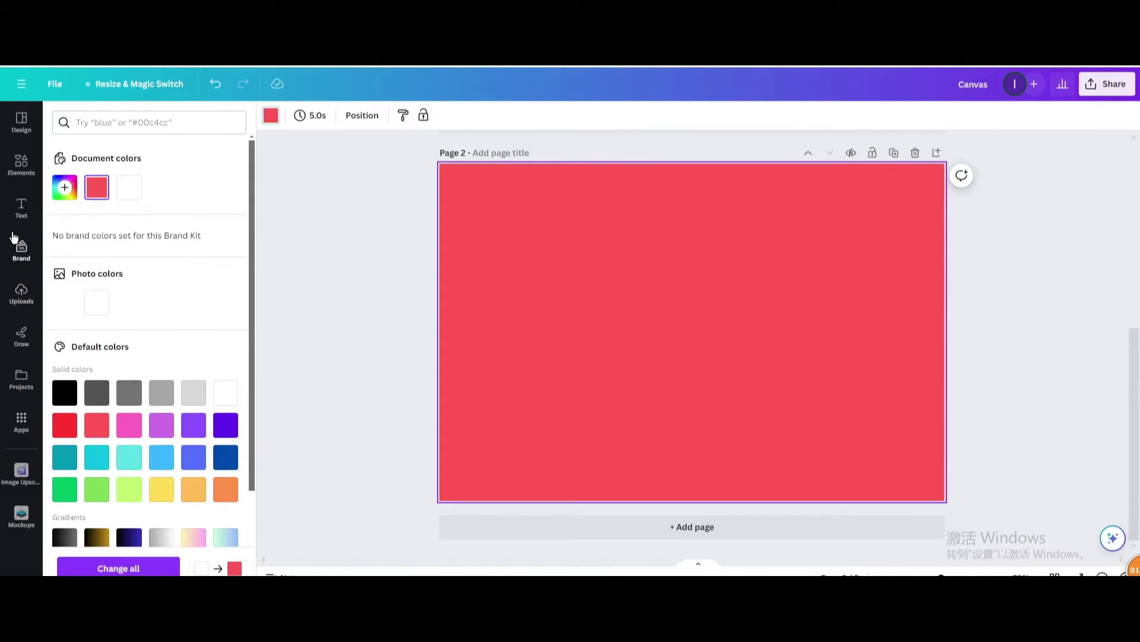
{"action": "left_click", "coordinate": [25, 295]}
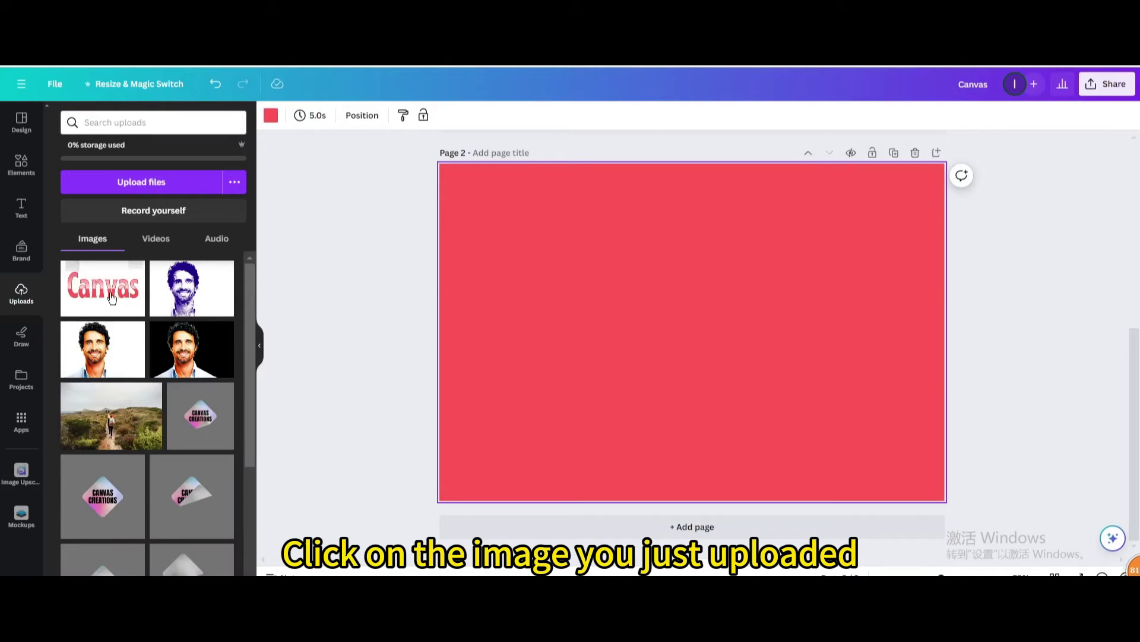
{"action": "left_click", "coordinate": [73, 270]}
{"action": "left_click_drag", "start_coordinate": [592, 290], "coordinate": [508, 234]}
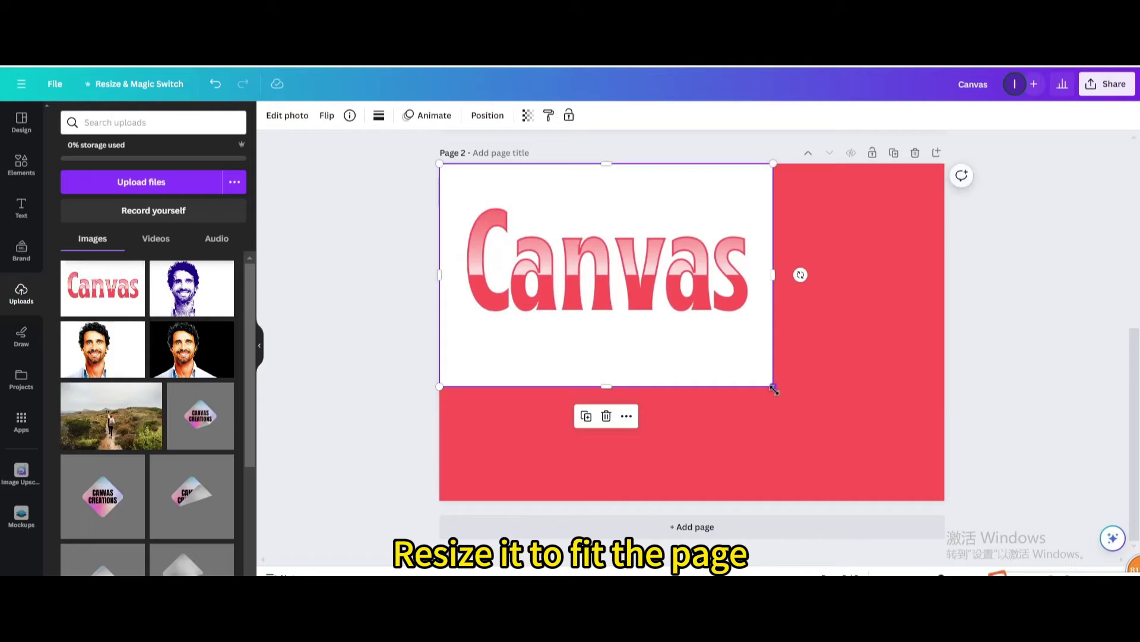
{"action": "left_click_drag", "start_coordinate": [773, 386], "coordinate": [945, 501]}
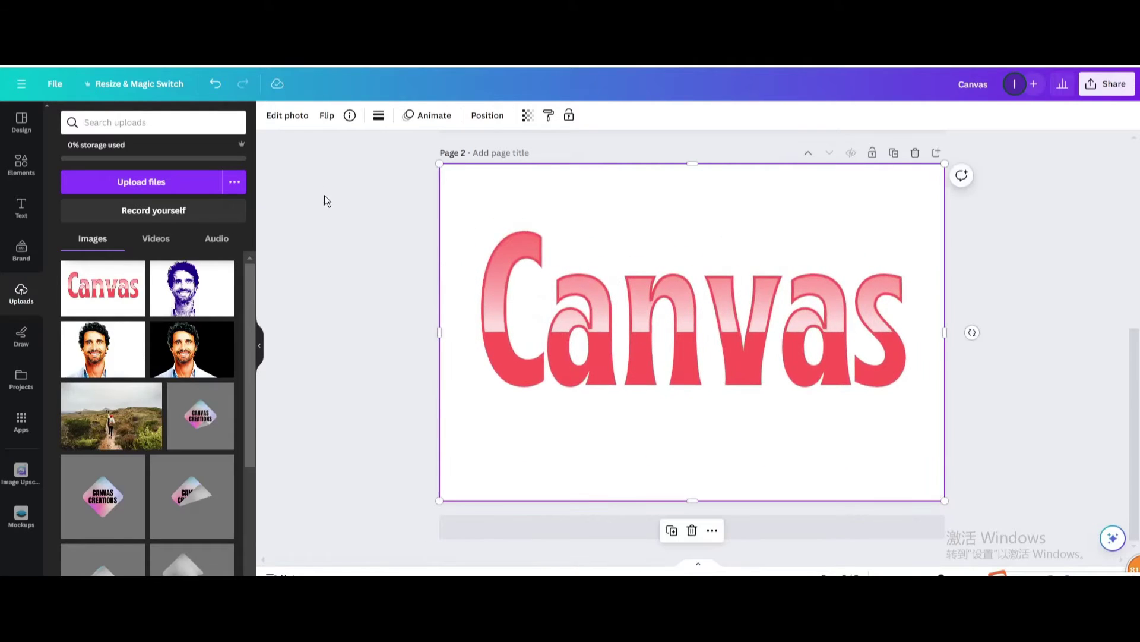
Step: Run BG Remover on the Canvas image and bring up its Shadows options
{"action": "left_click", "coordinate": [287, 115]}
{"action": "left_click", "coordinate": [84, 228]}
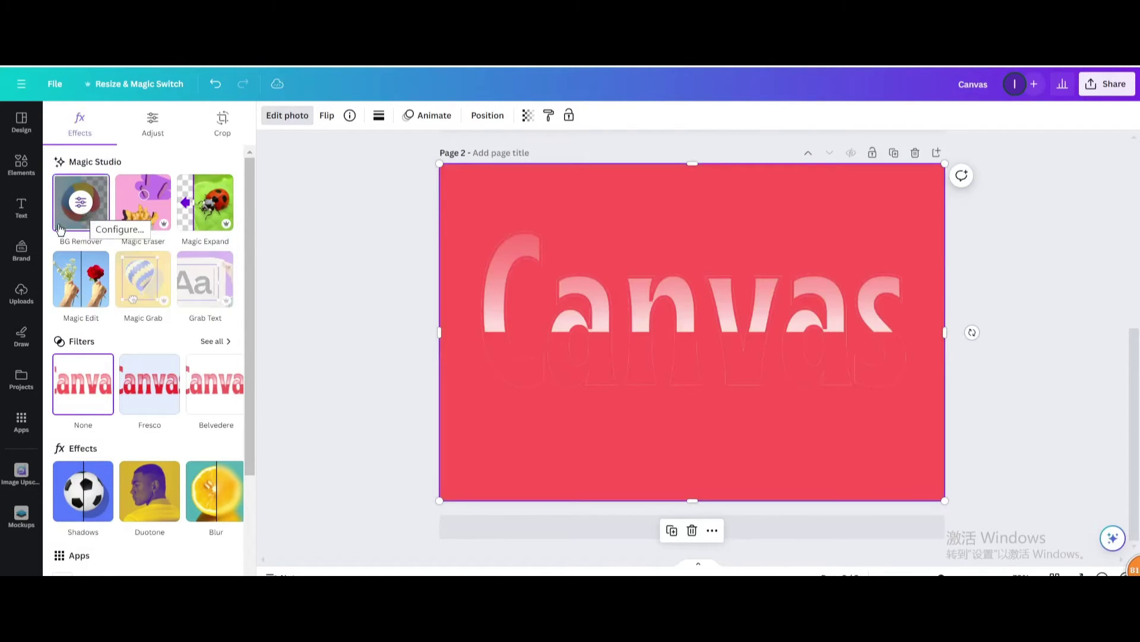
{"action": "left_click", "coordinate": [73, 502]}
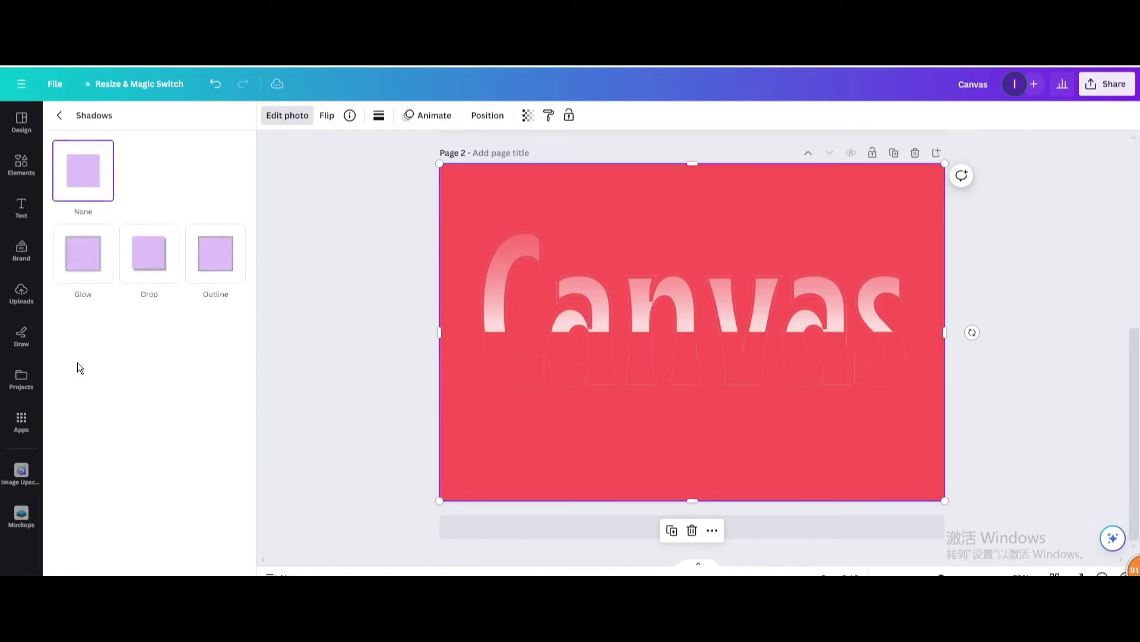
Step: Apply a near-white Glow shadow with size 80, blur 0 and intensity 100
{"action": "left_click", "coordinate": [87, 256]}
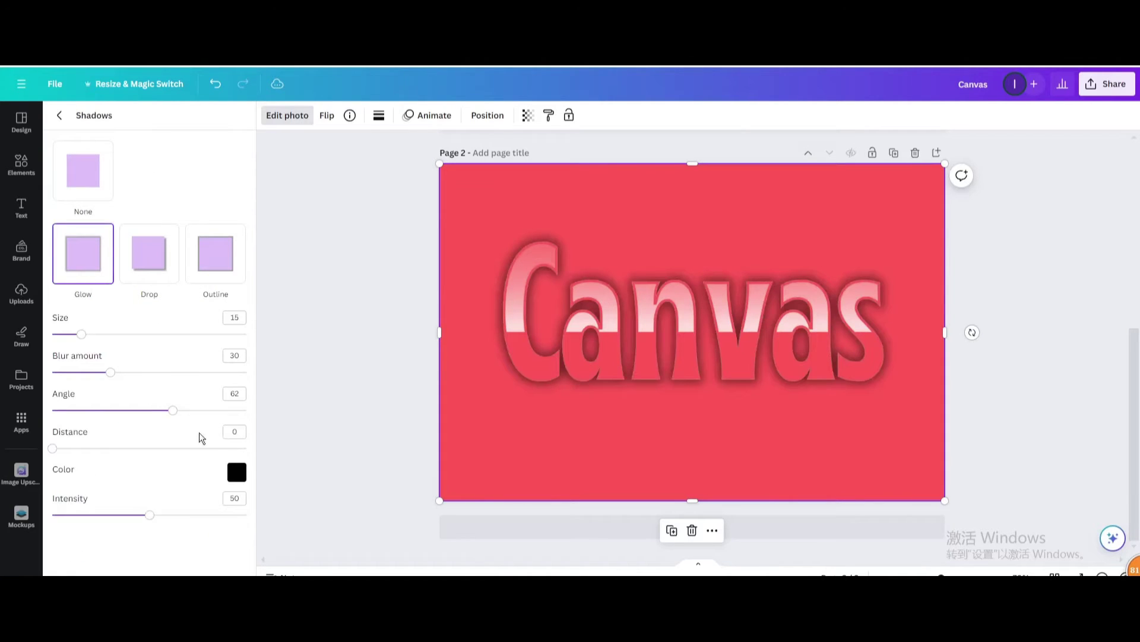
{"action": "left_click", "coordinate": [237, 471]}
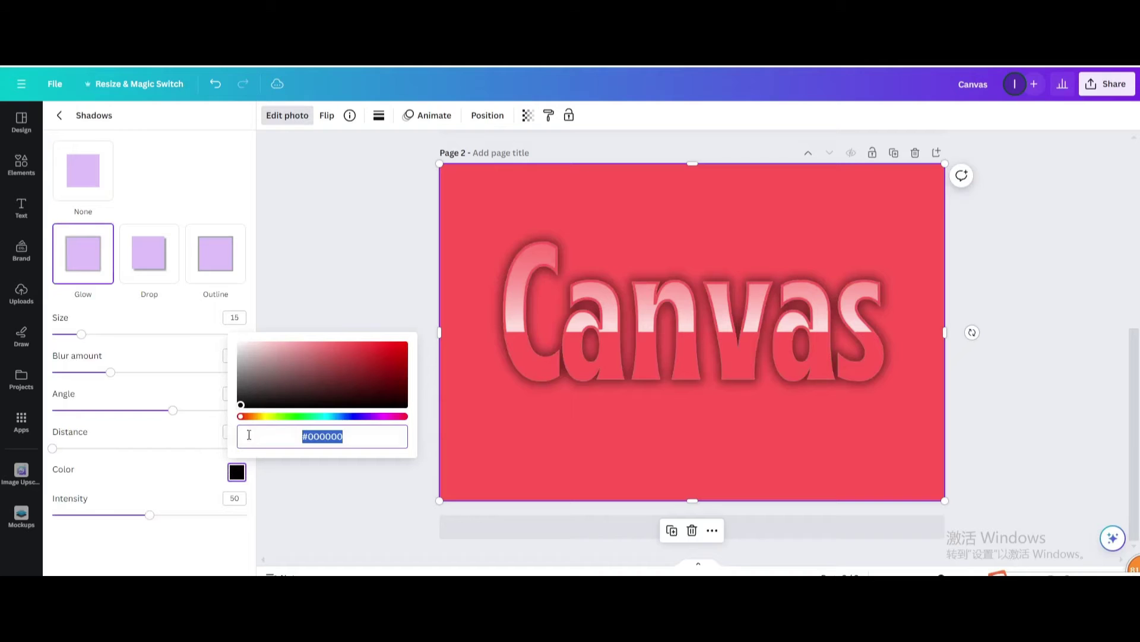
{"action": "left_click_drag", "start_coordinate": [247, 408], "coordinate": [241, 346]}
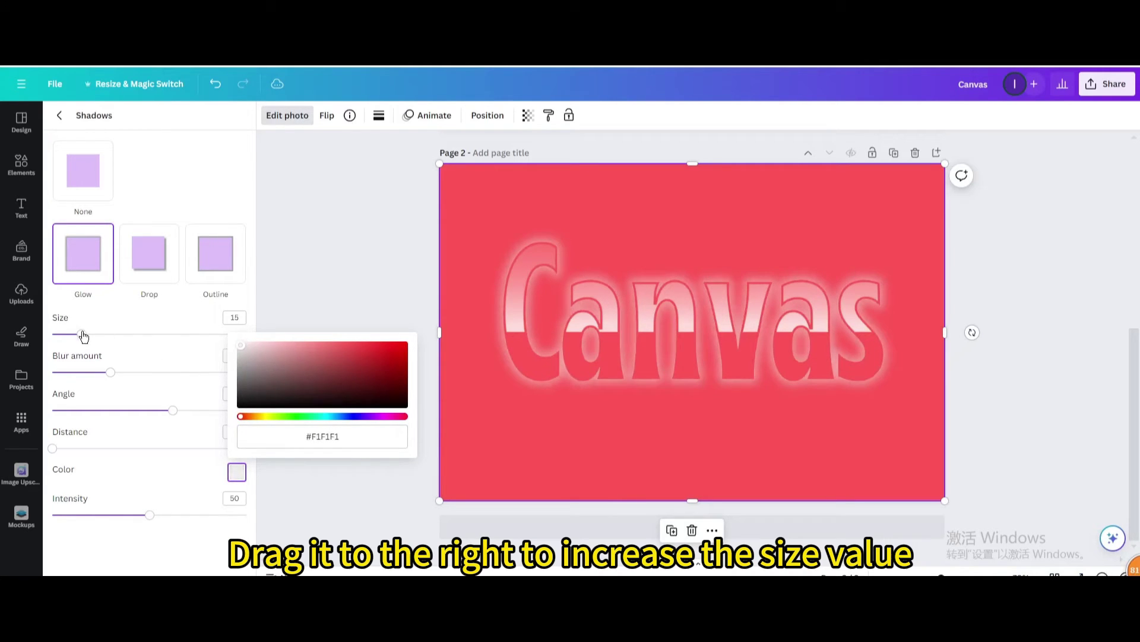
{"action": "left_click_drag", "start_coordinate": [83, 336], "coordinate": [208, 357]}
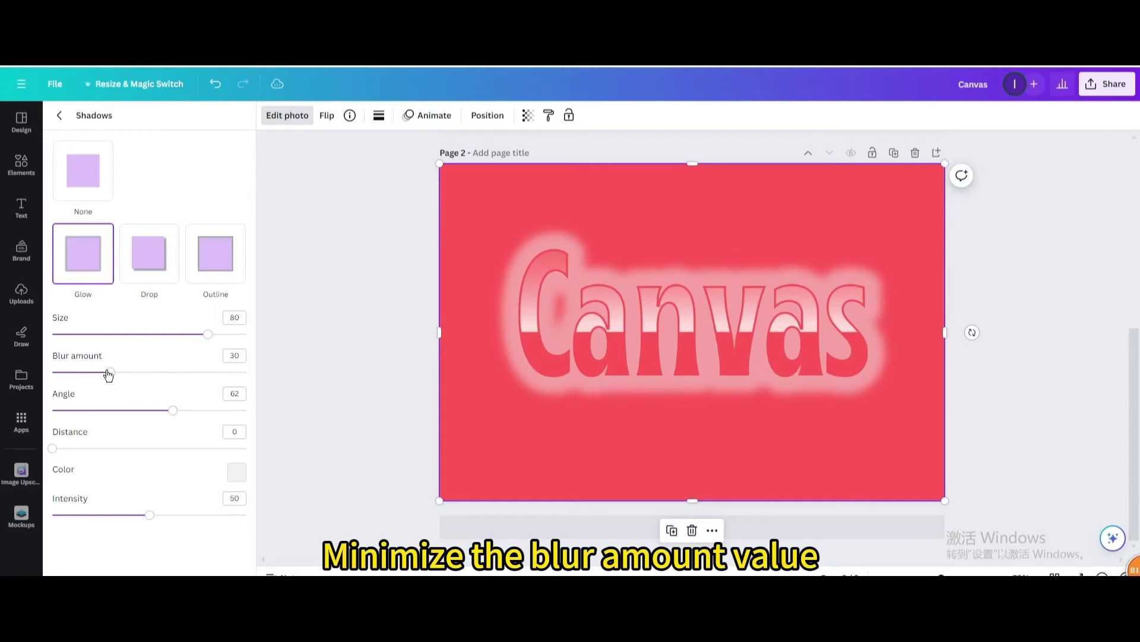
{"action": "left_click_drag", "start_coordinate": [108, 374], "coordinate": [51, 380]}
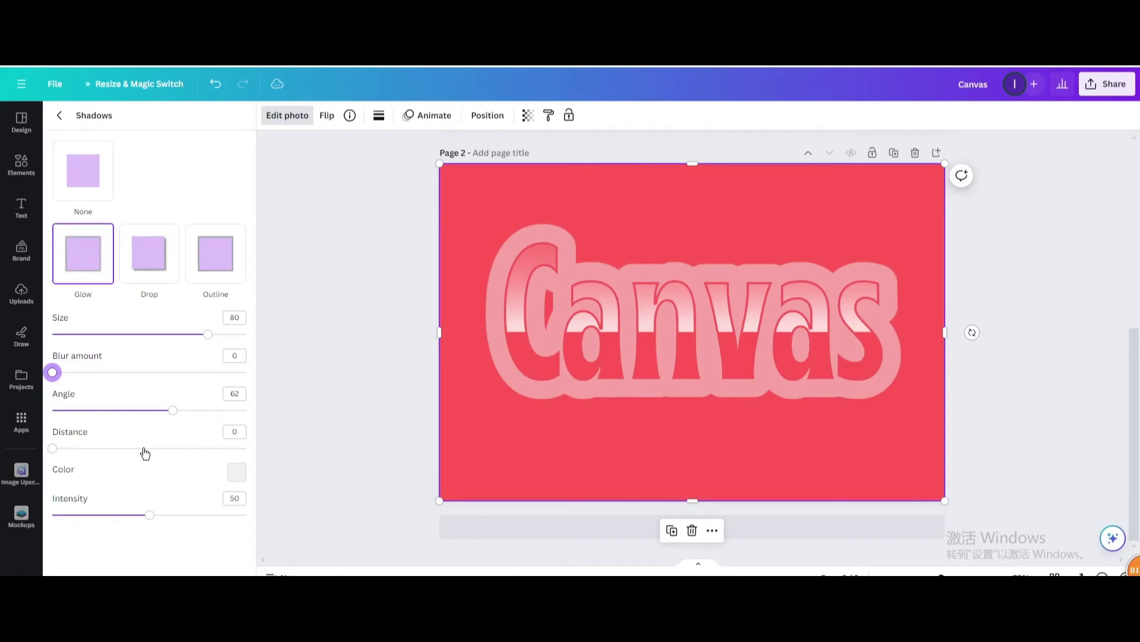
{"action": "left_click", "coordinate": [237, 471]}
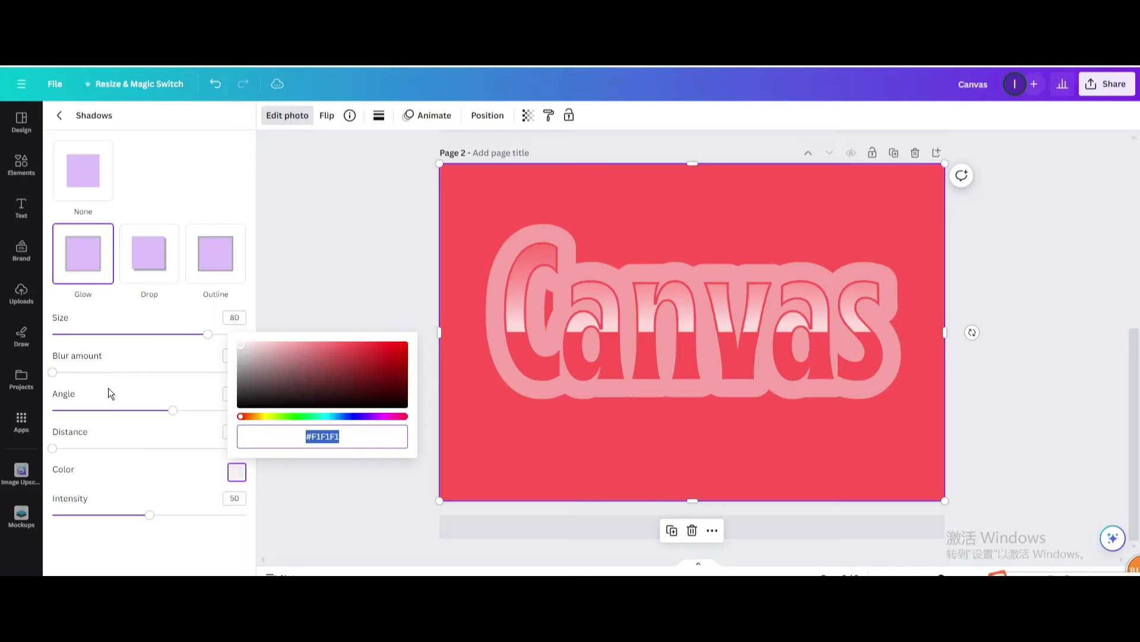
{"action": "left_click", "coordinate": [145, 504]}
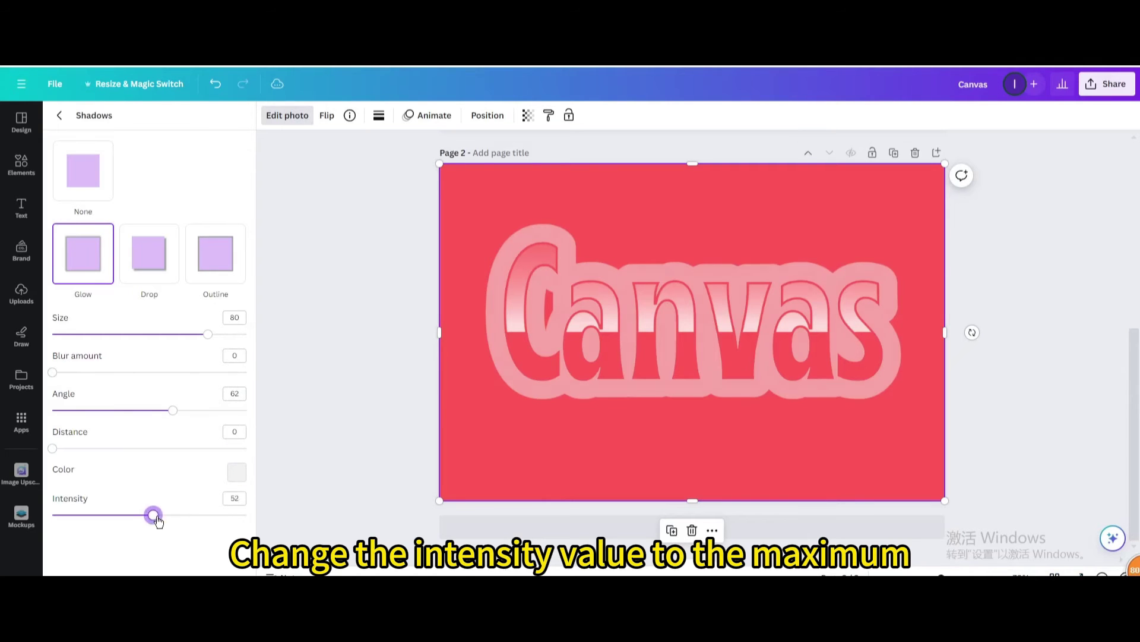
{"action": "left_click_drag", "start_coordinate": [155, 516], "coordinate": [261, 523]}
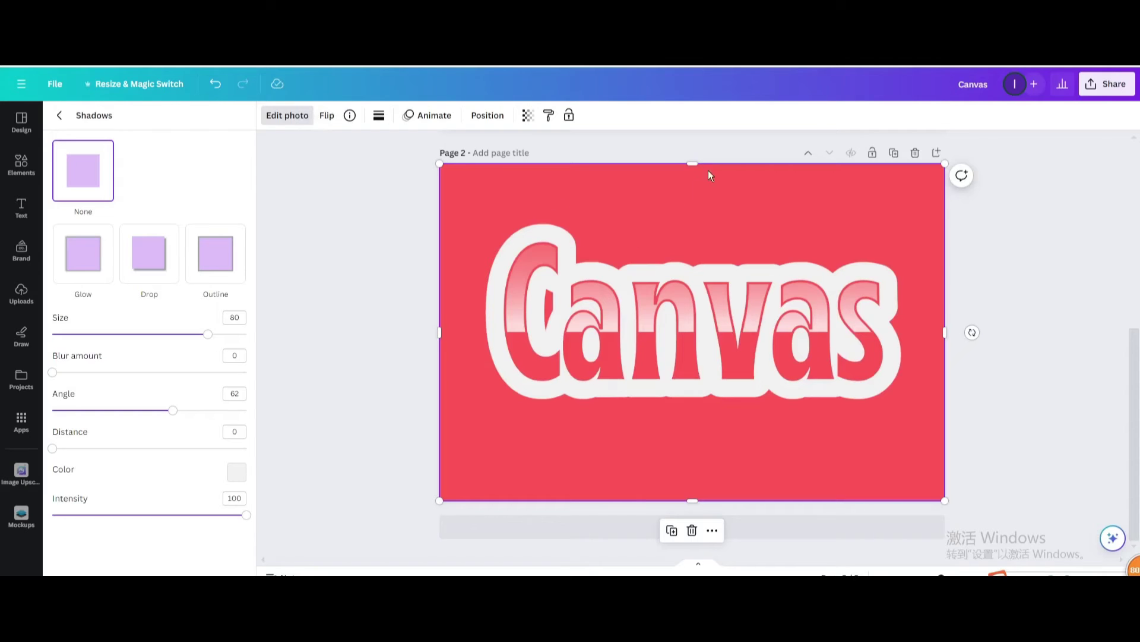
Step: Crop the Canvas image's top, left, bottom and right edges to trim empty space
{"action": "left_click_drag", "start_coordinate": [708, 175], "coordinate": [694, 207]}
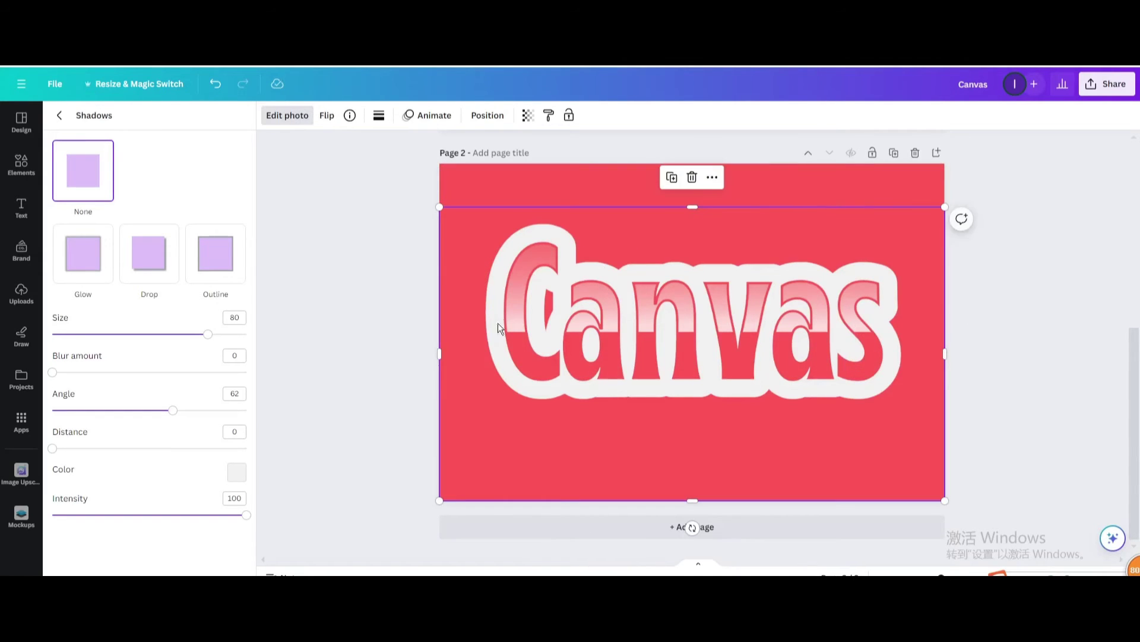
{"action": "left_click_drag", "start_coordinate": [449, 357], "coordinate": [469, 356]}
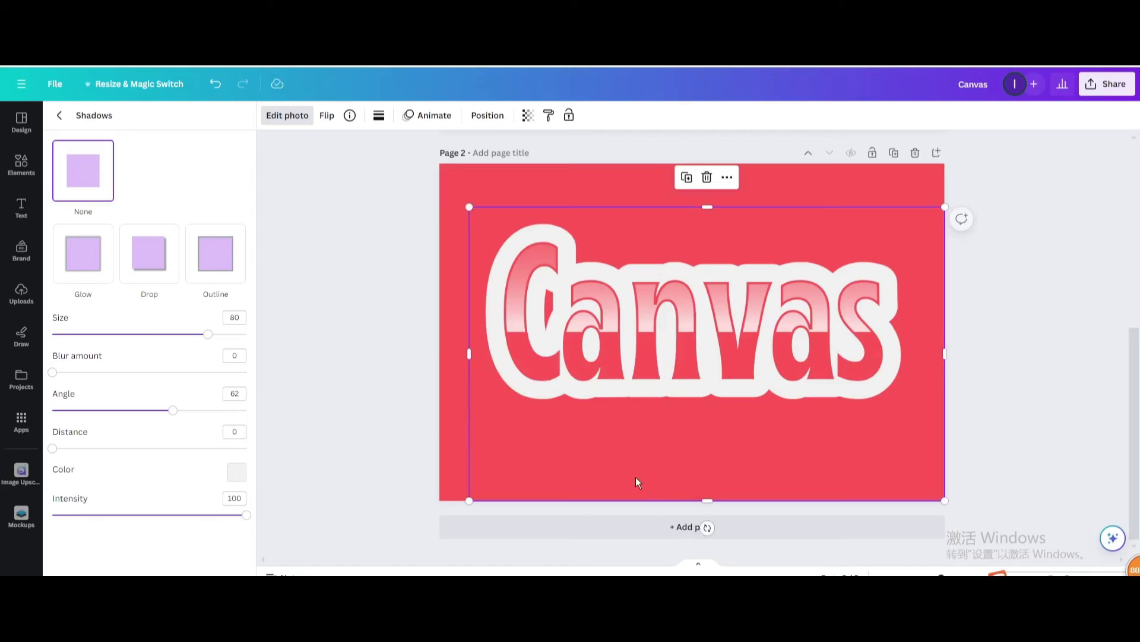
{"action": "left_click_drag", "start_coordinate": [707, 498], "coordinate": [688, 439]}
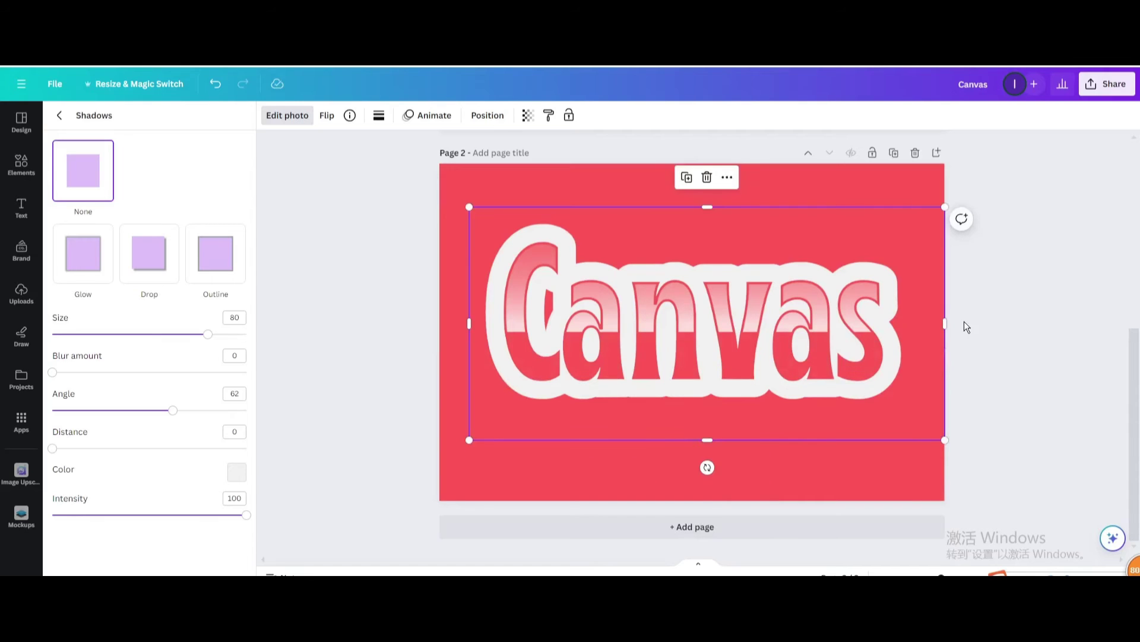
{"action": "left_click_drag", "start_coordinate": [947, 321], "coordinate": [921, 323]}
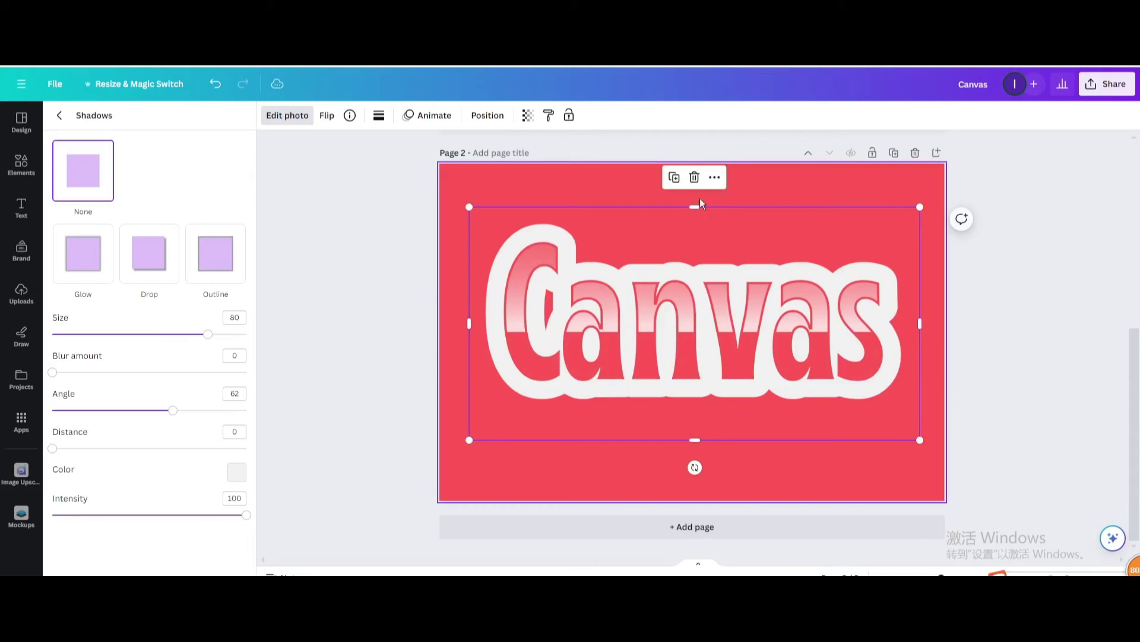
Step: Change page 2's background colour from red to white
{"action": "left_click", "coordinate": [579, 186]}
{"action": "left_click", "coordinate": [271, 116]}
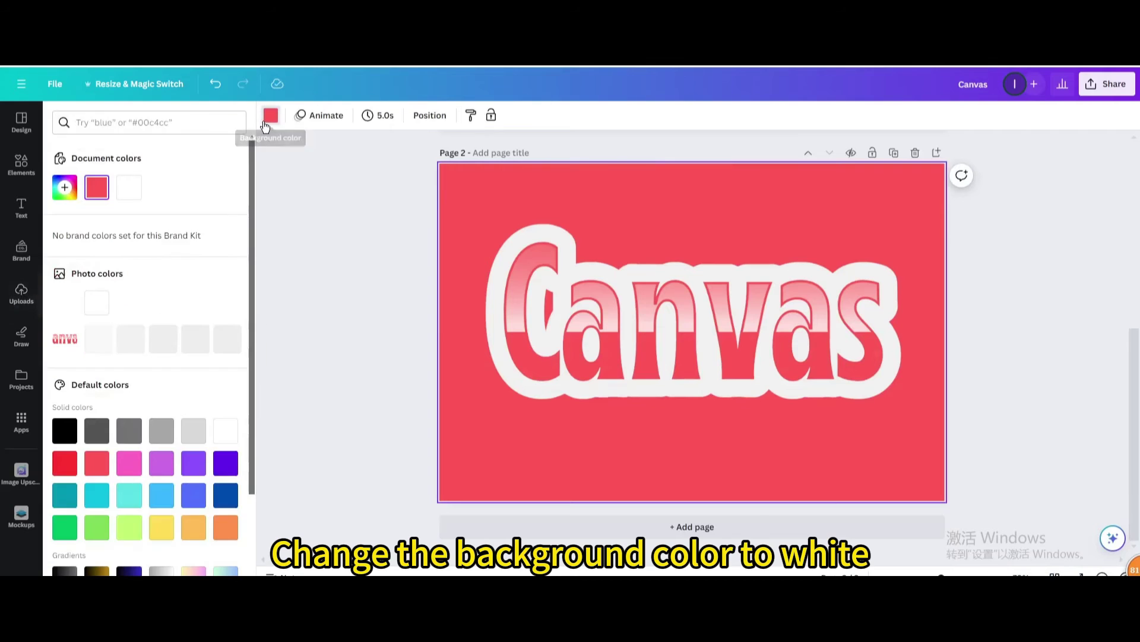
{"action": "left_click", "coordinate": [225, 425]}
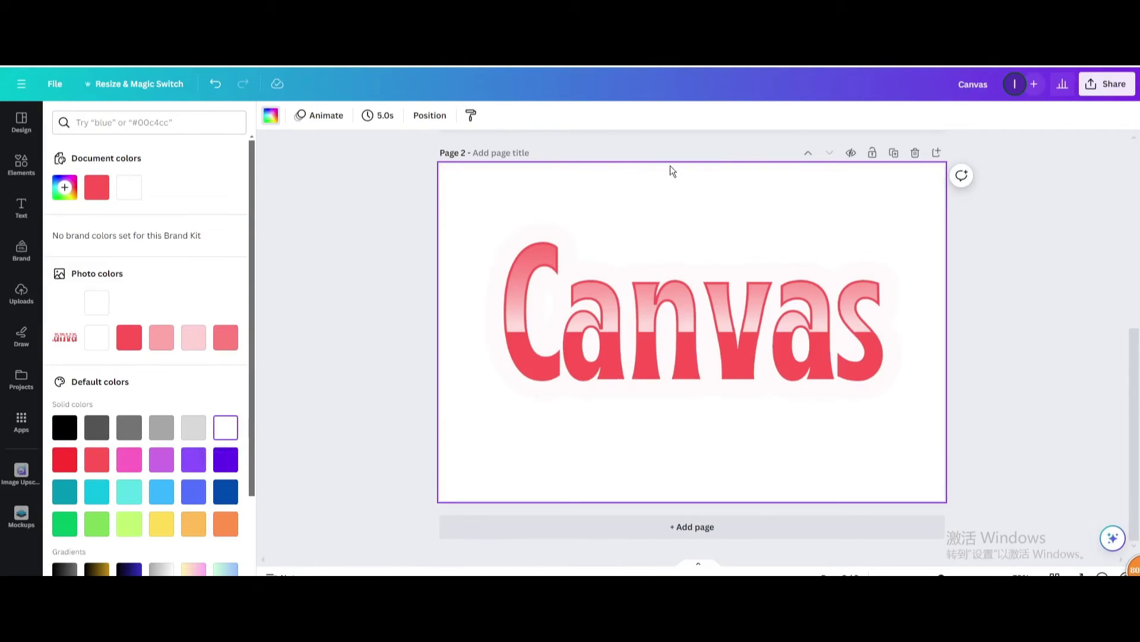
Step: Download page 2 as a PNG with Transparent background enabled
{"action": "left_click", "coordinate": [1108, 86]}
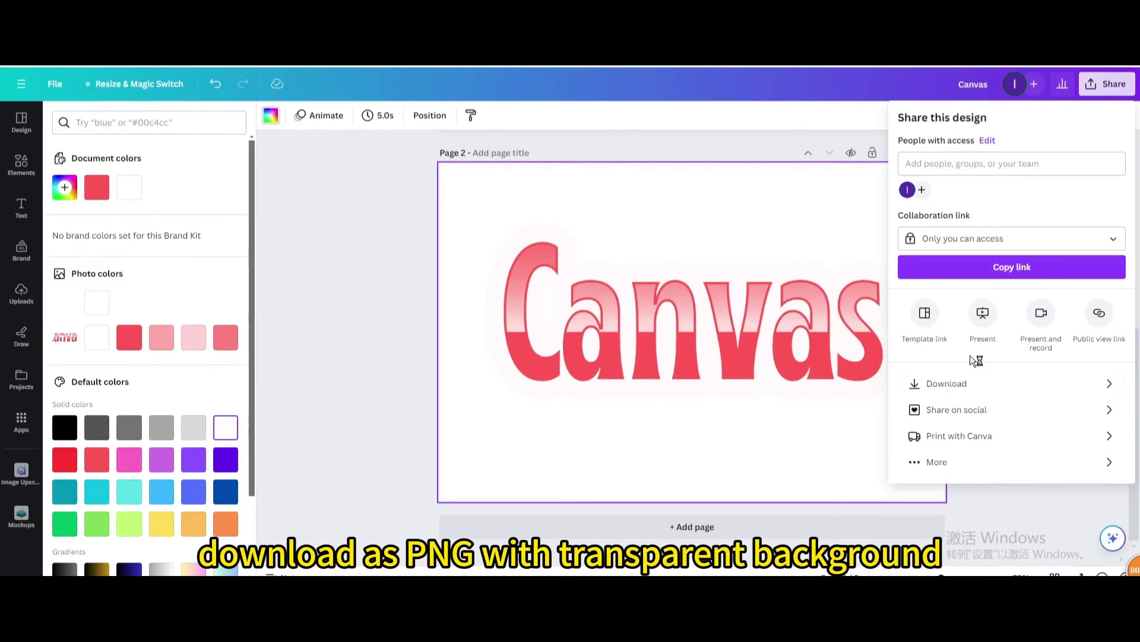
{"action": "left_click", "coordinate": [945, 386]}
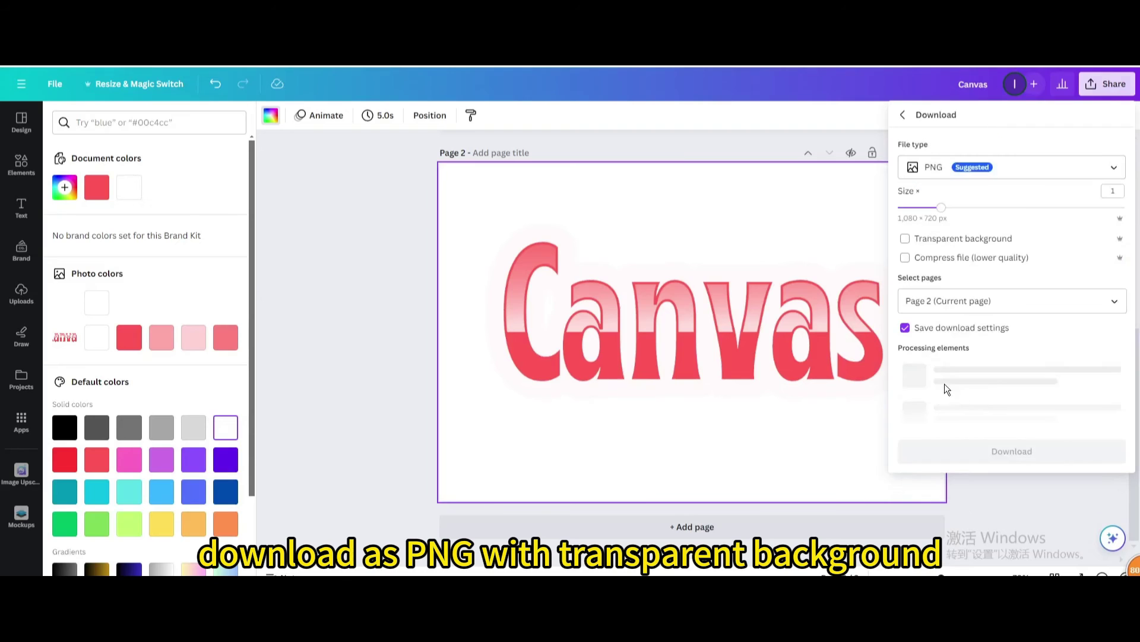
{"action": "left_click", "coordinate": [905, 239]}
{"action": "left_click", "coordinate": [1115, 302]}
{"action": "left_click", "coordinate": [1115, 301]}
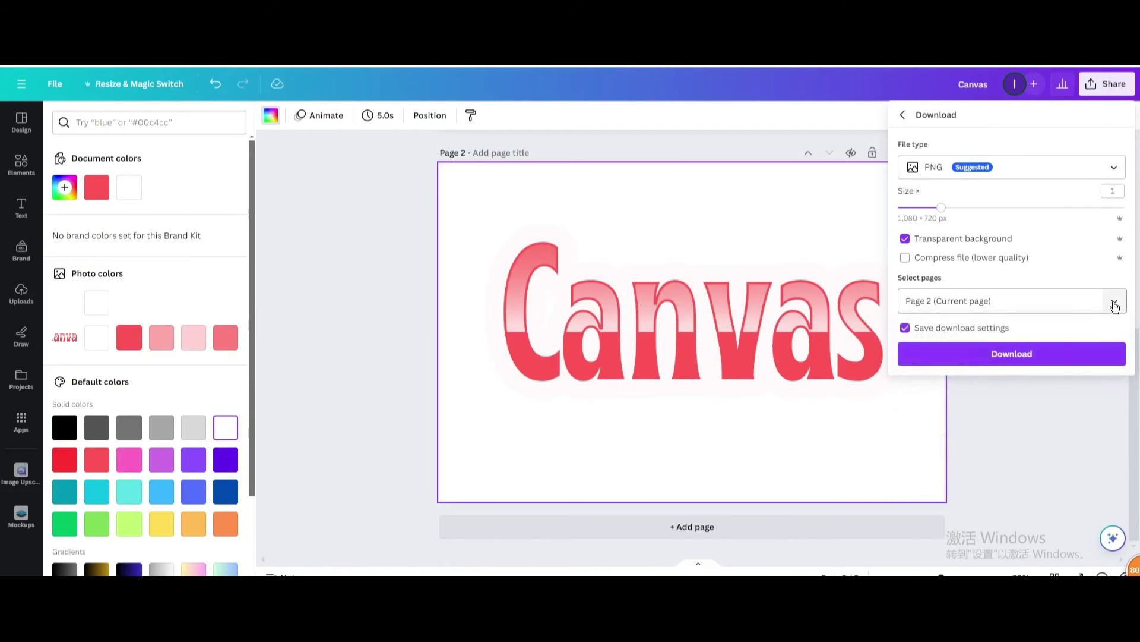
{"action": "left_click", "coordinate": [995, 357]}
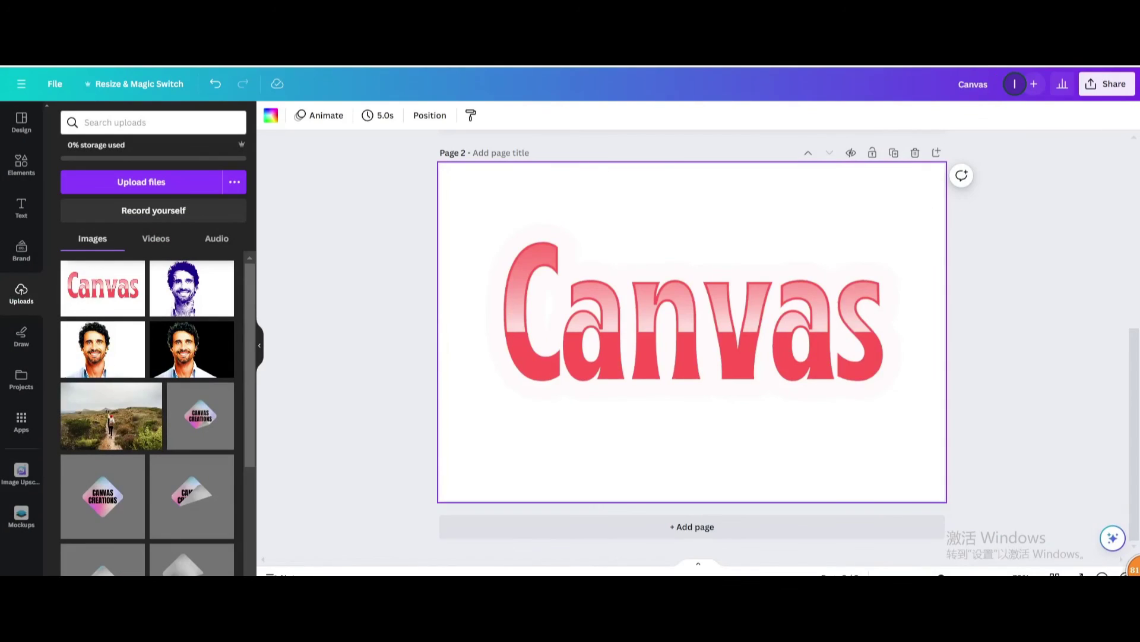
Step: Upload Canvas (2).png, restore the red page background, and delete the old Canvas image
{"action": "left_click_drag", "start_coordinate": [891, 93], "coordinate": [162, 280]}
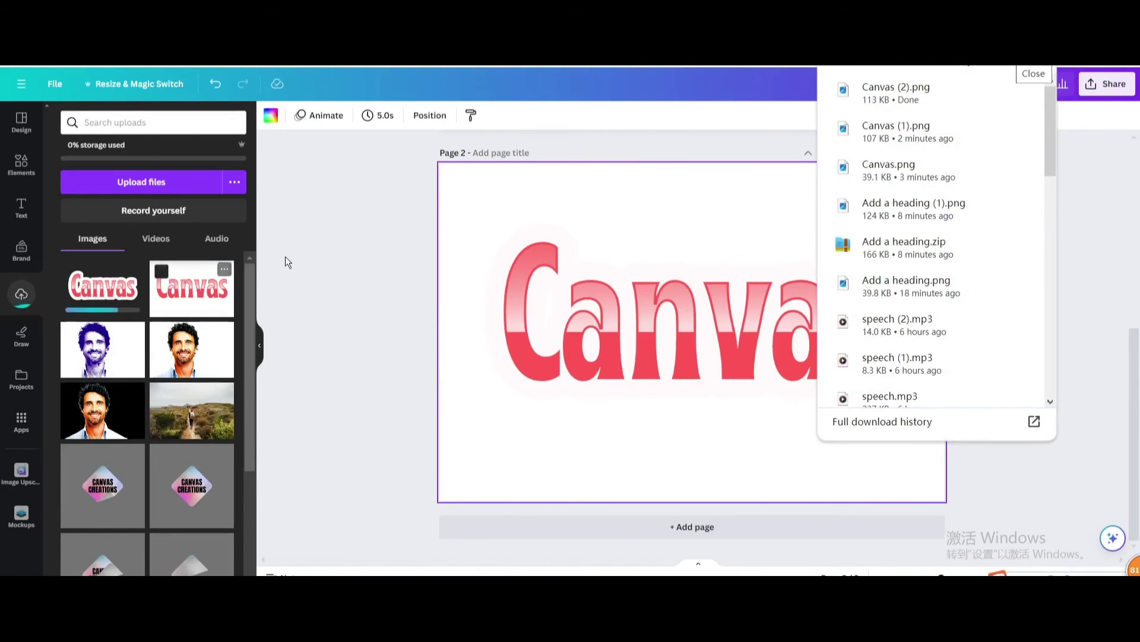
{"action": "left_click", "coordinate": [498, 181]}
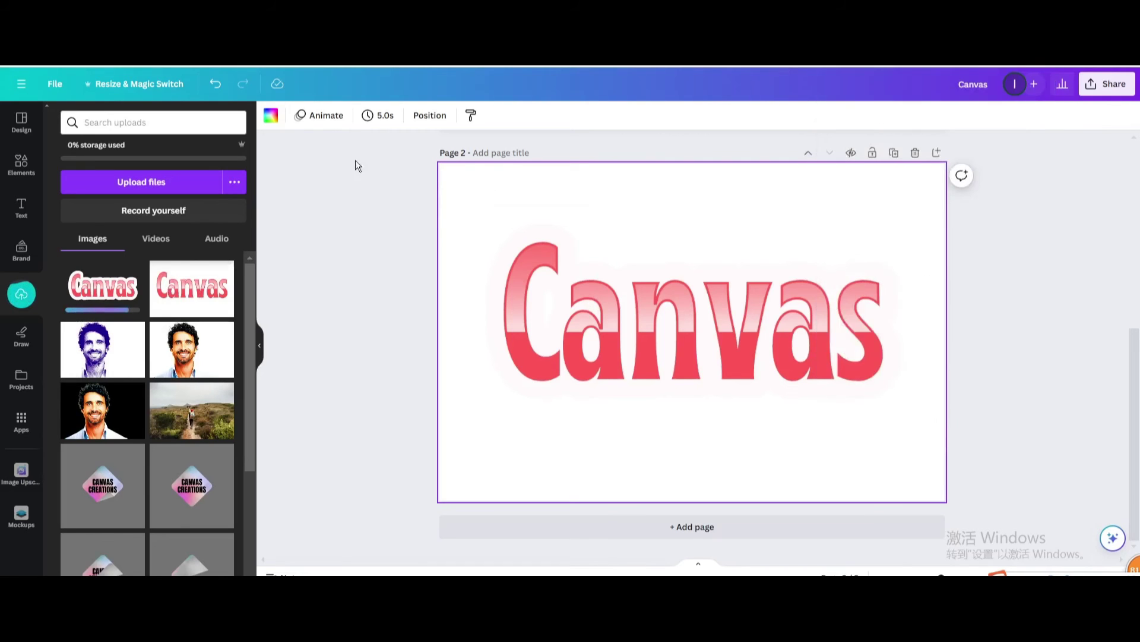
{"action": "left_click", "coordinate": [215, 83]}
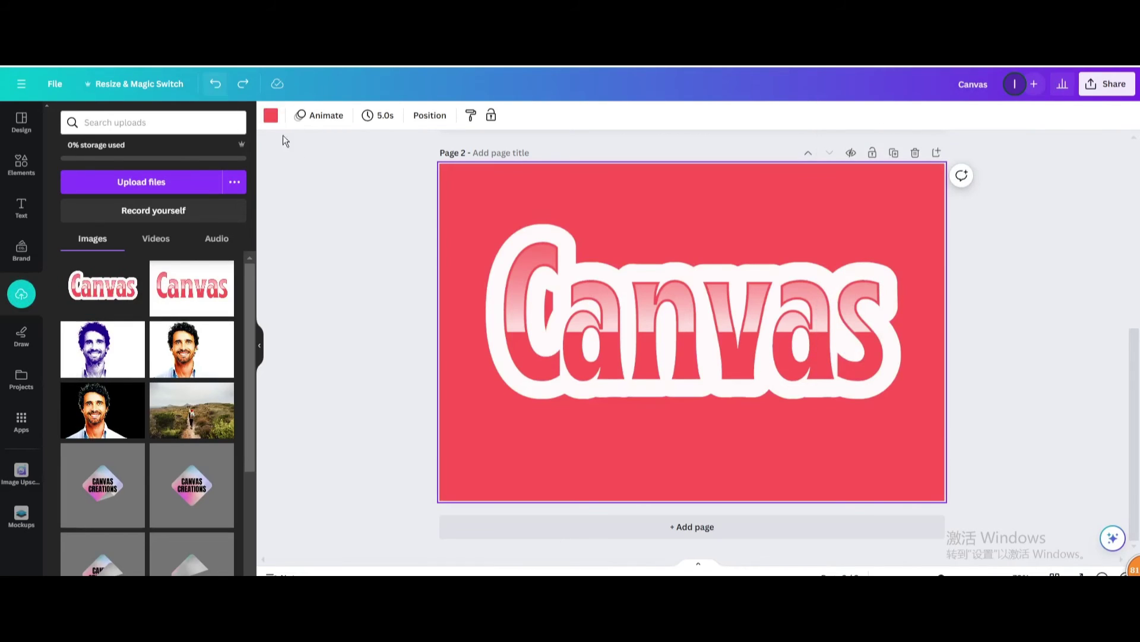
{"action": "left_click", "coordinate": [564, 340]}
{"action": "key", "text": "Delete"}
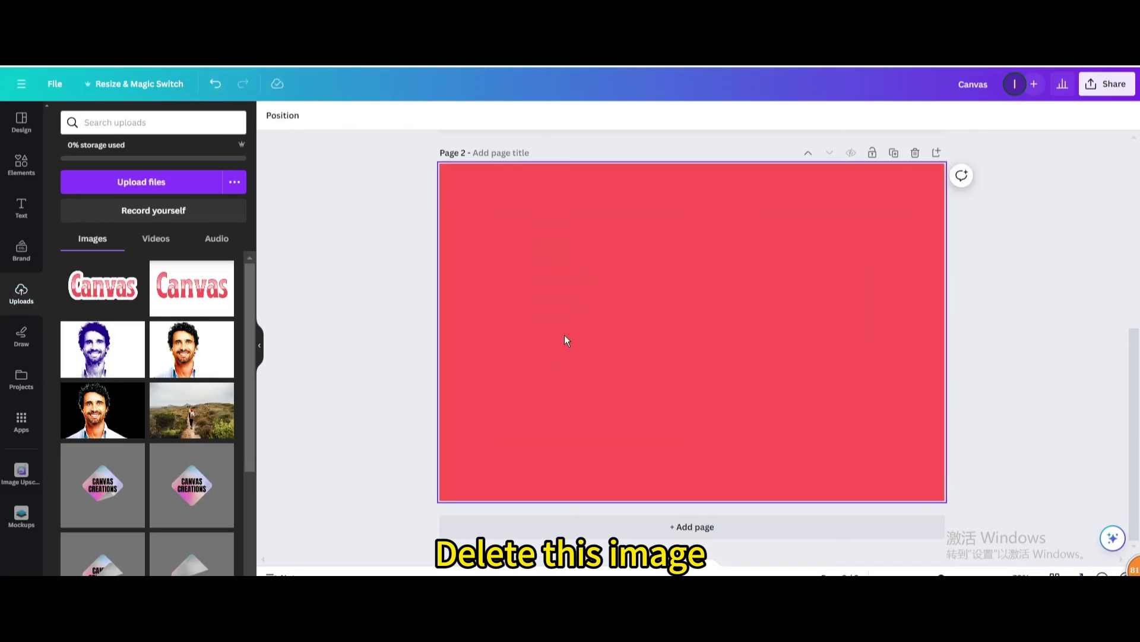
Step: Place the uploaded Canvas image on page 2 and enlarge it to fill the page
{"action": "left_click", "coordinate": [107, 294]}
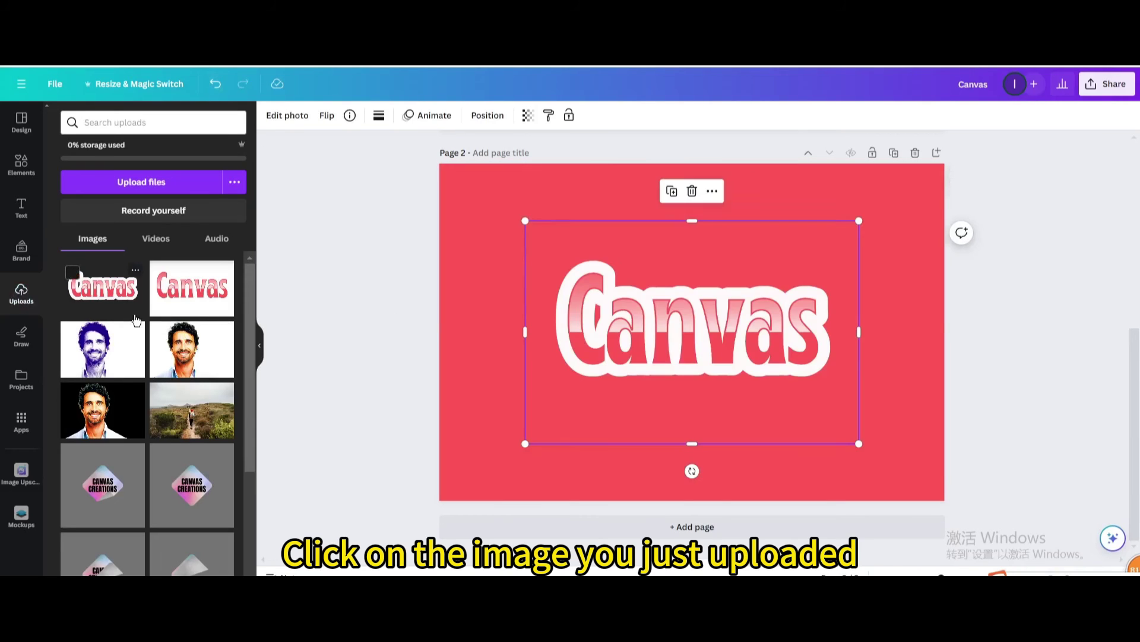
{"action": "left_click_drag", "start_coordinate": [566, 318], "coordinate": [479, 265]}
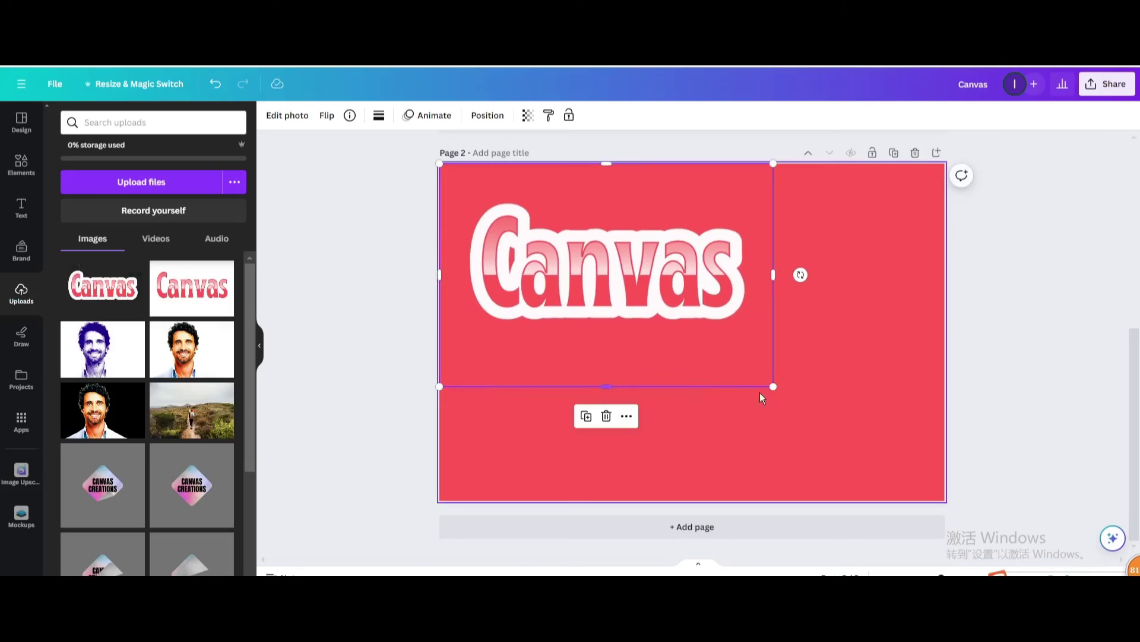
{"action": "left_click_drag", "start_coordinate": [771, 388], "coordinate": [946, 497]}
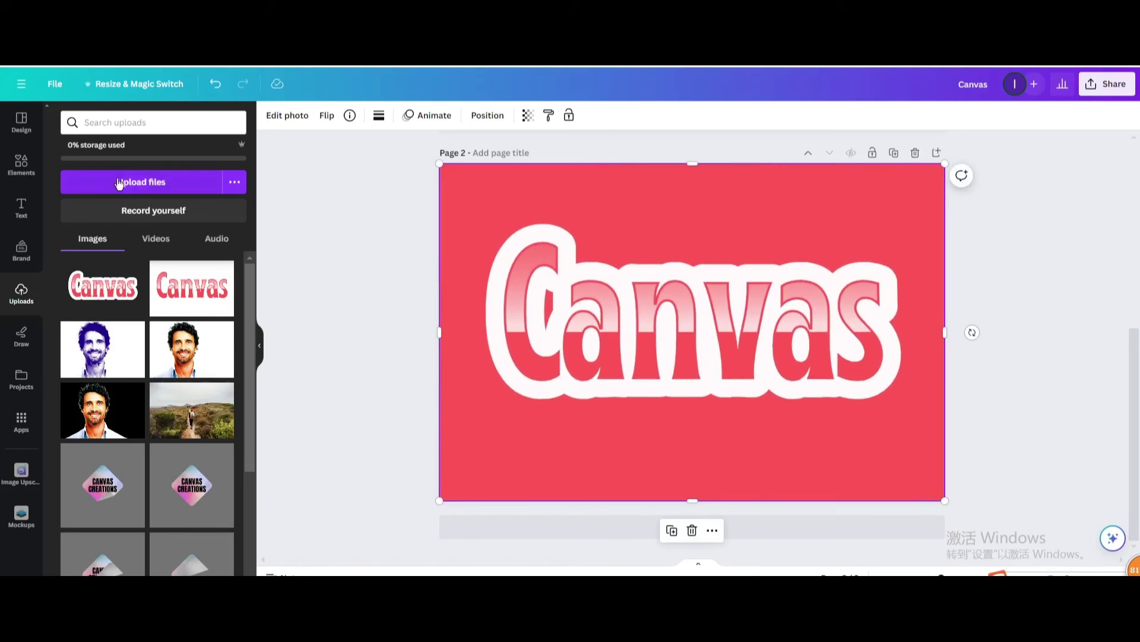
Step: Add a black Glow shadow to the Canvas image: size 24, intensity 66, blur 15
{"action": "left_click", "coordinate": [289, 117]}
{"action": "scroll", "coordinate": [95, 377], "scroll_direction": "down", "scroll_amount": 1}
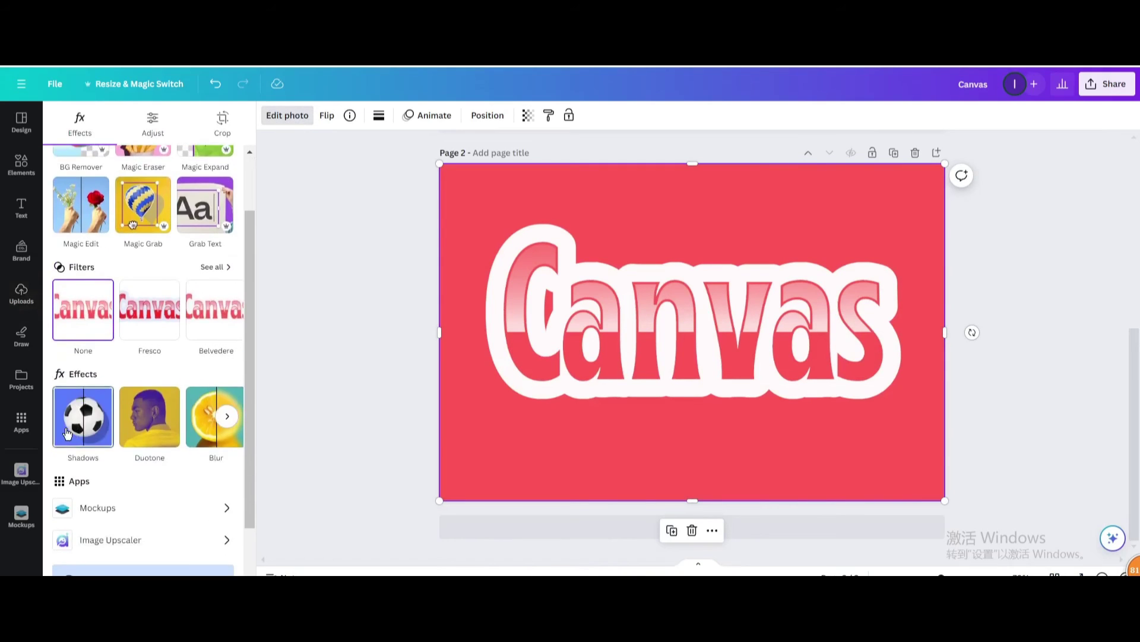
{"action": "left_click", "coordinate": [77, 416]}
{"action": "left_click", "coordinate": [97, 248]}
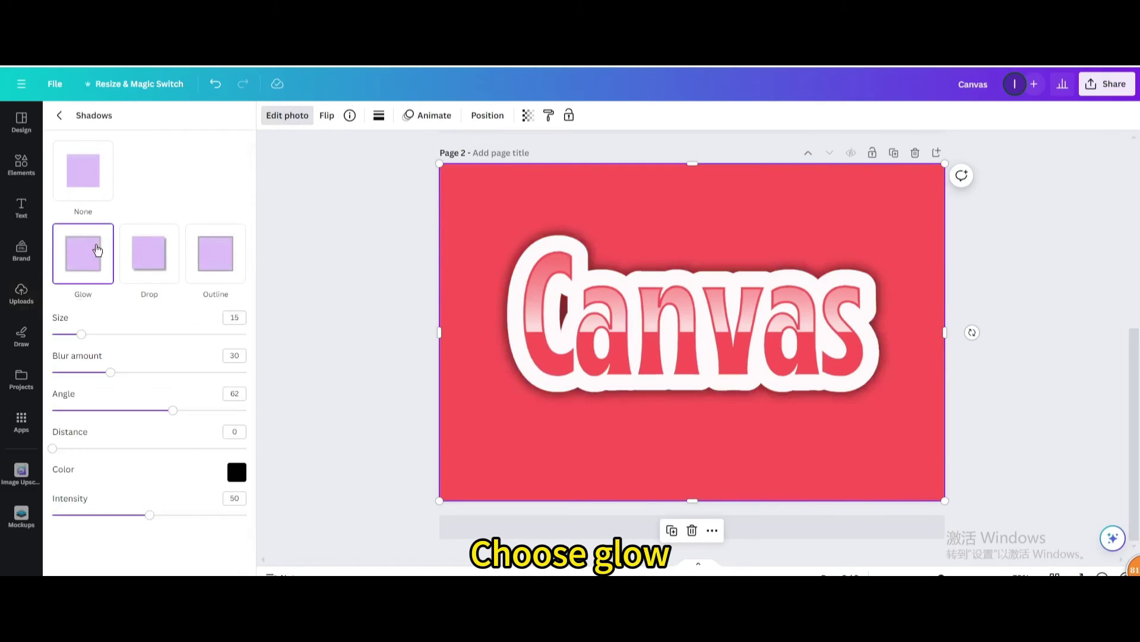
{"action": "left_click_drag", "start_coordinate": [82, 335], "coordinate": [100, 337]}
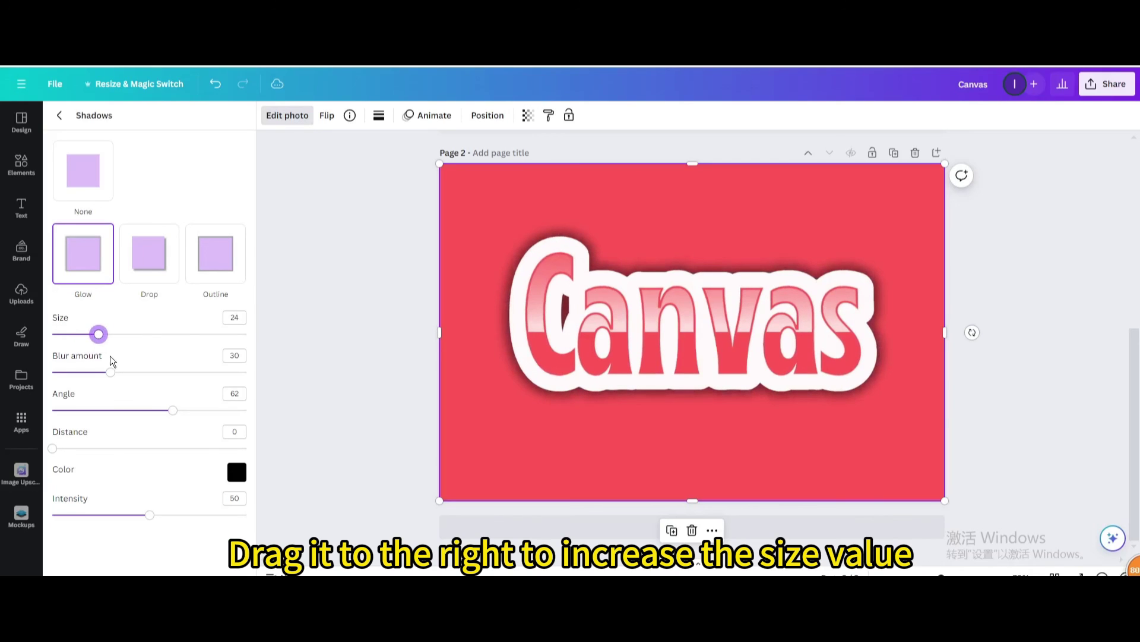
{"action": "left_click_drag", "start_coordinate": [152, 518], "coordinate": [182, 518]}
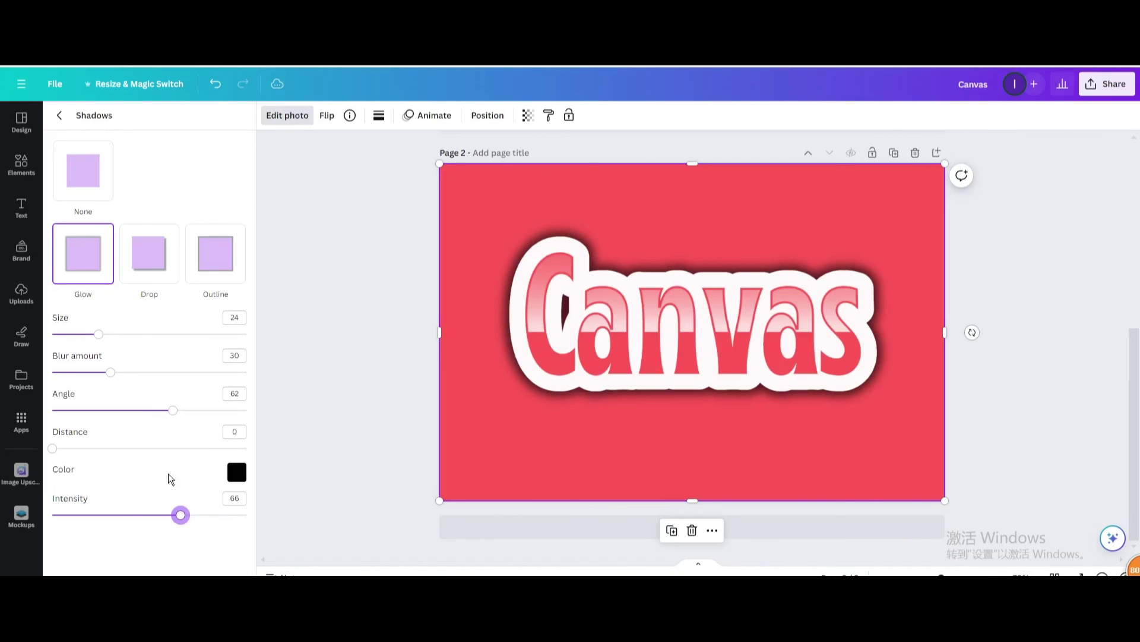
{"action": "left_click_drag", "start_coordinate": [114, 374], "coordinate": [83, 392]}
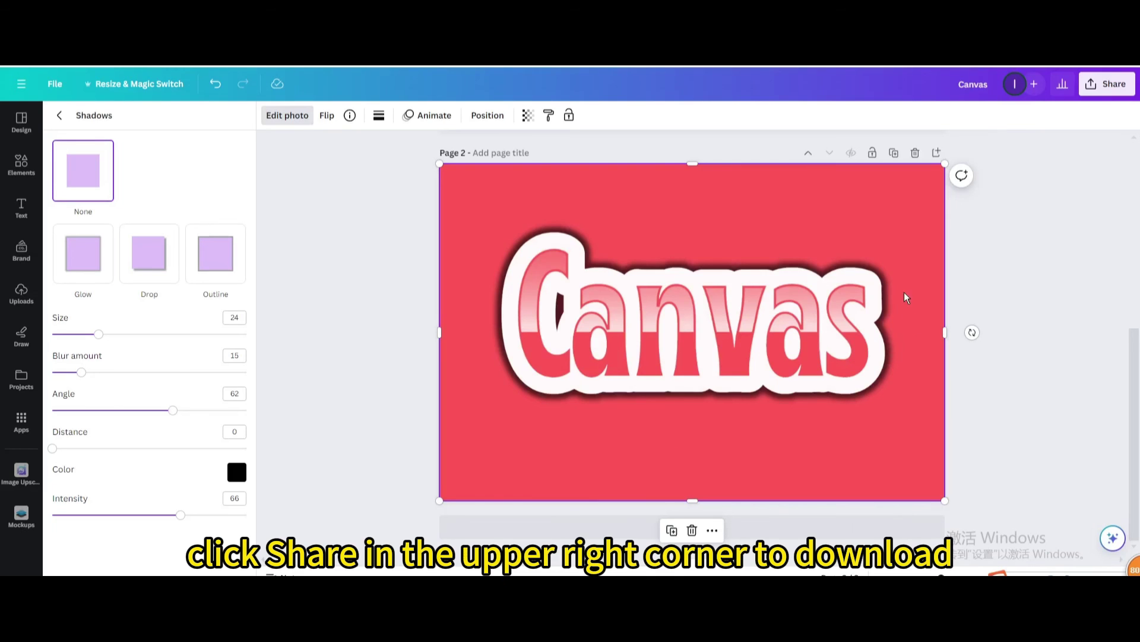
Step: In the download settings, switch the file type from PNG to JPG and choose page 2
{"action": "left_click", "coordinate": [1106, 85]}
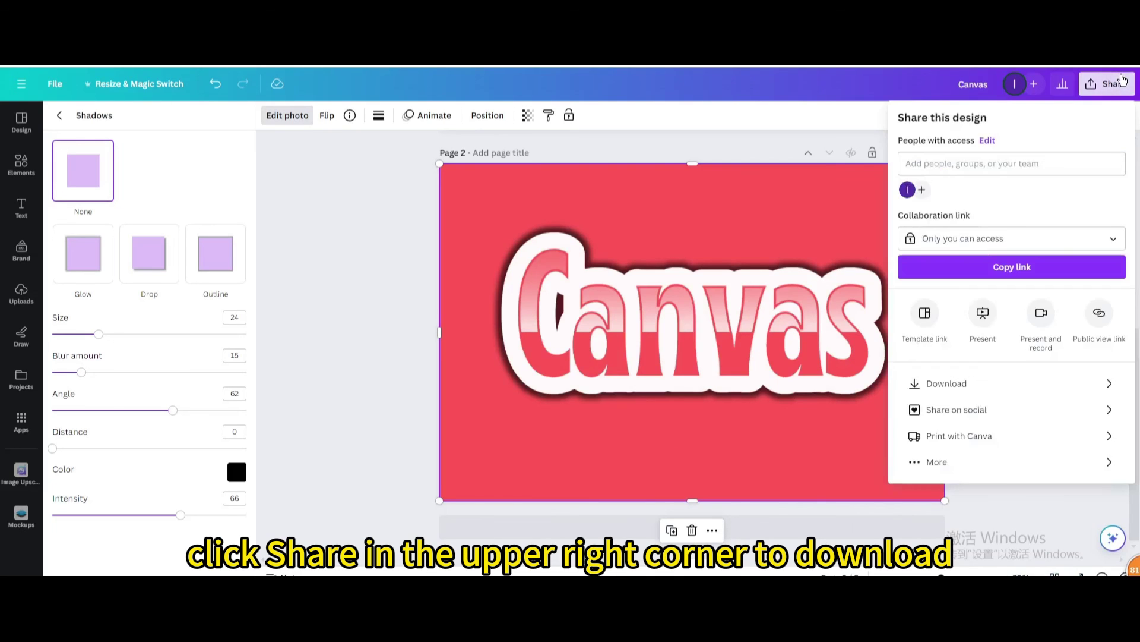
{"action": "left_click", "coordinate": [950, 385]}
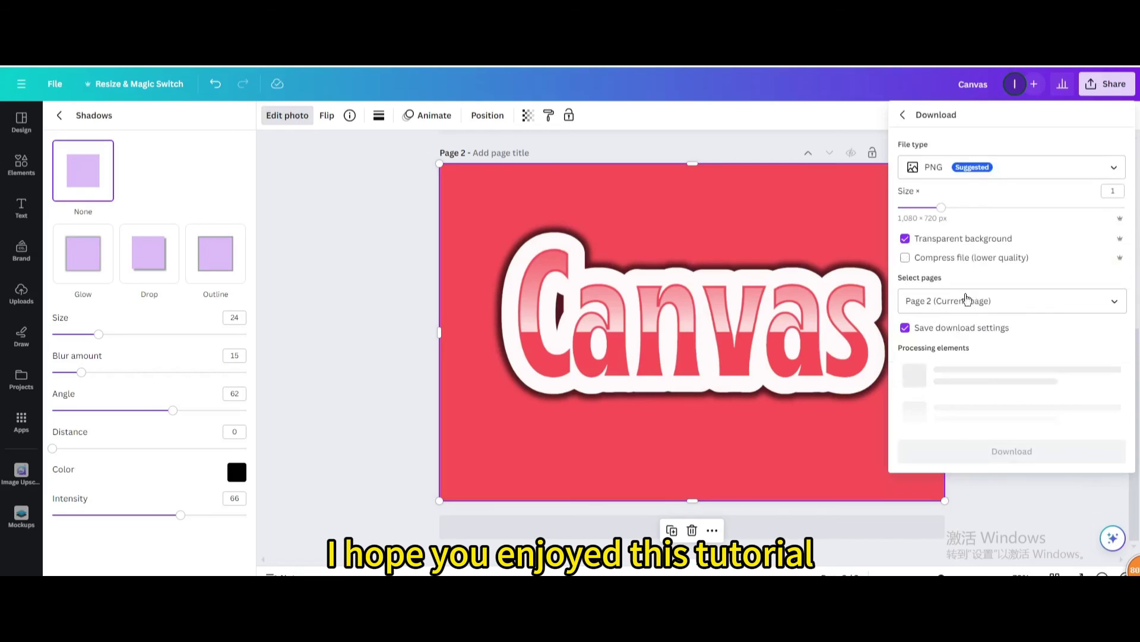
{"action": "left_click", "coordinate": [933, 169]}
{"action": "left_click", "coordinate": [936, 198]}
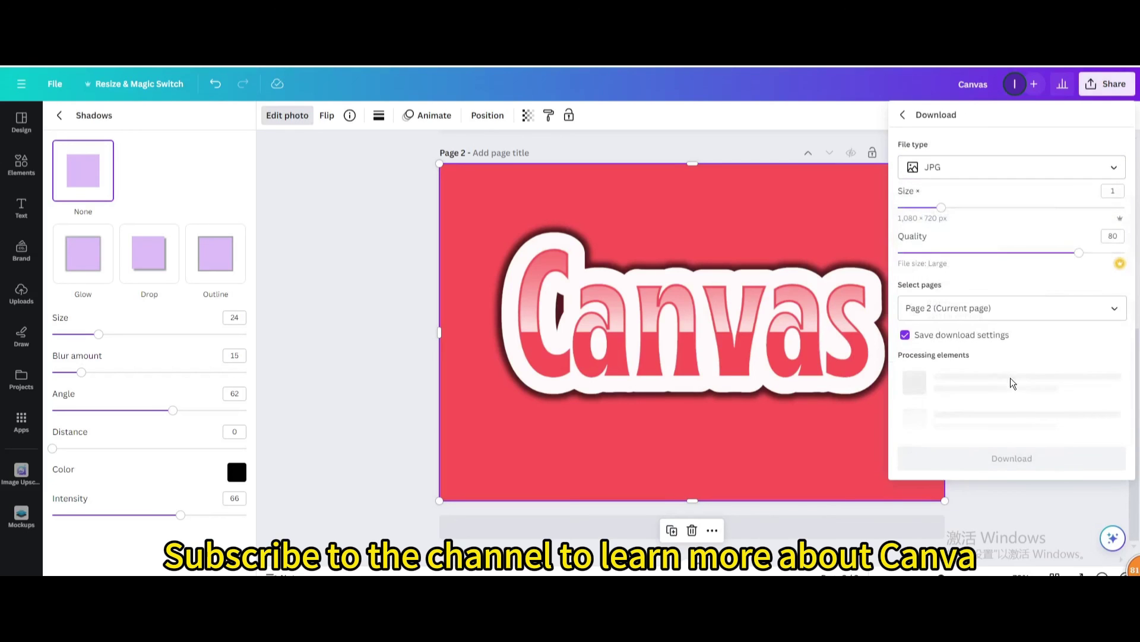
{"action": "left_click", "coordinate": [1082, 308]}
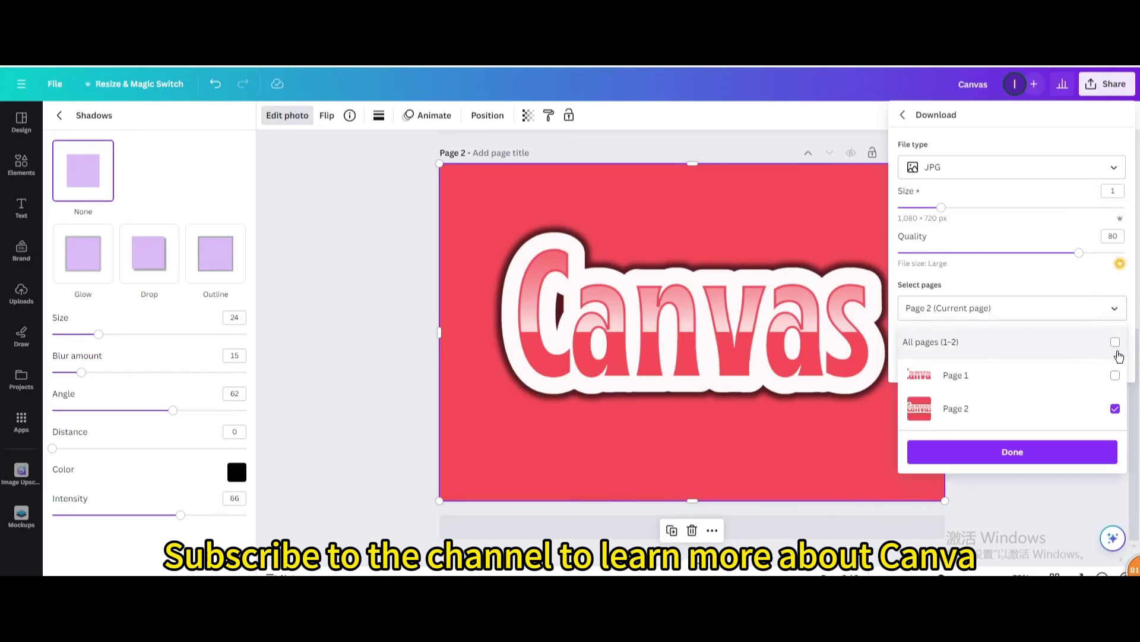